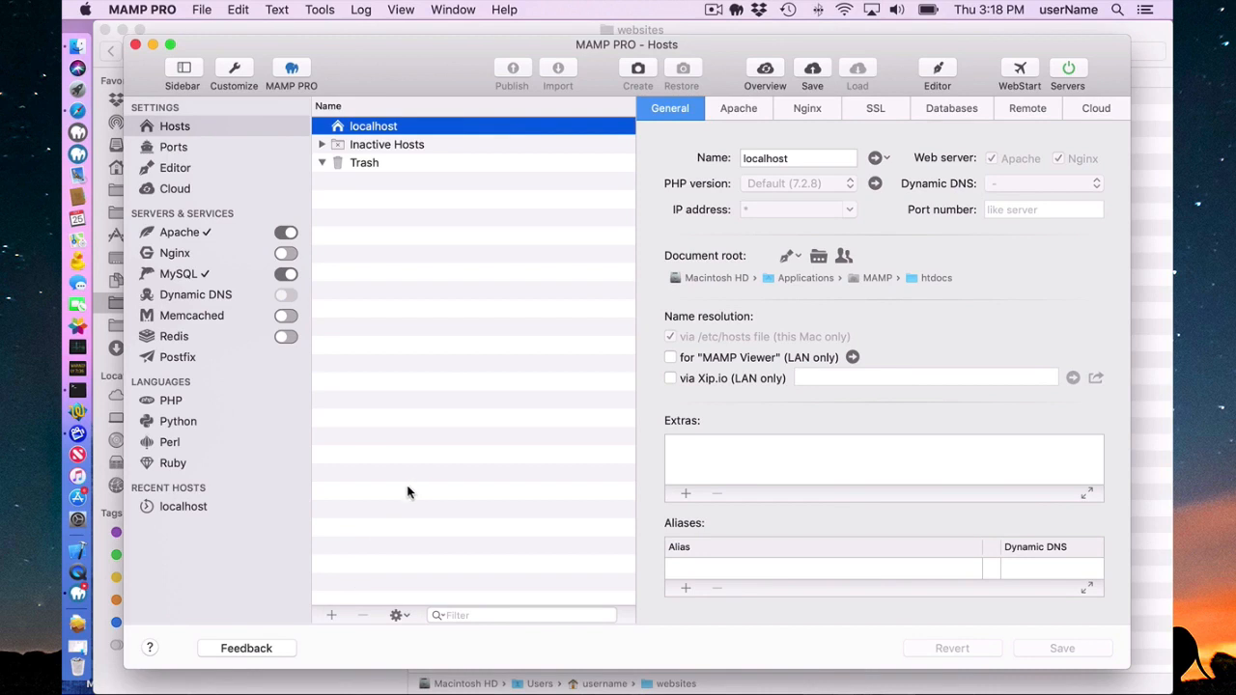
# Start a new host named wpHost and assign it a new wpHost folder inside Sites as its document root.
pyautogui.click(331, 615)
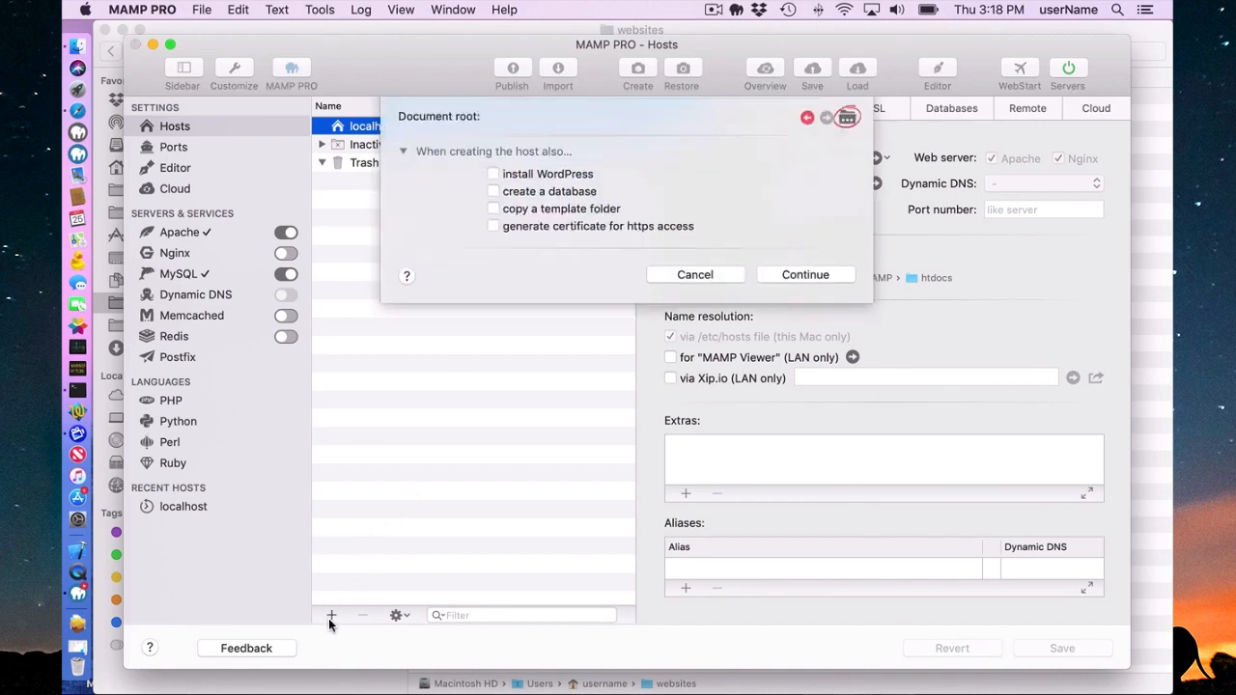
pyautogui.write('w')
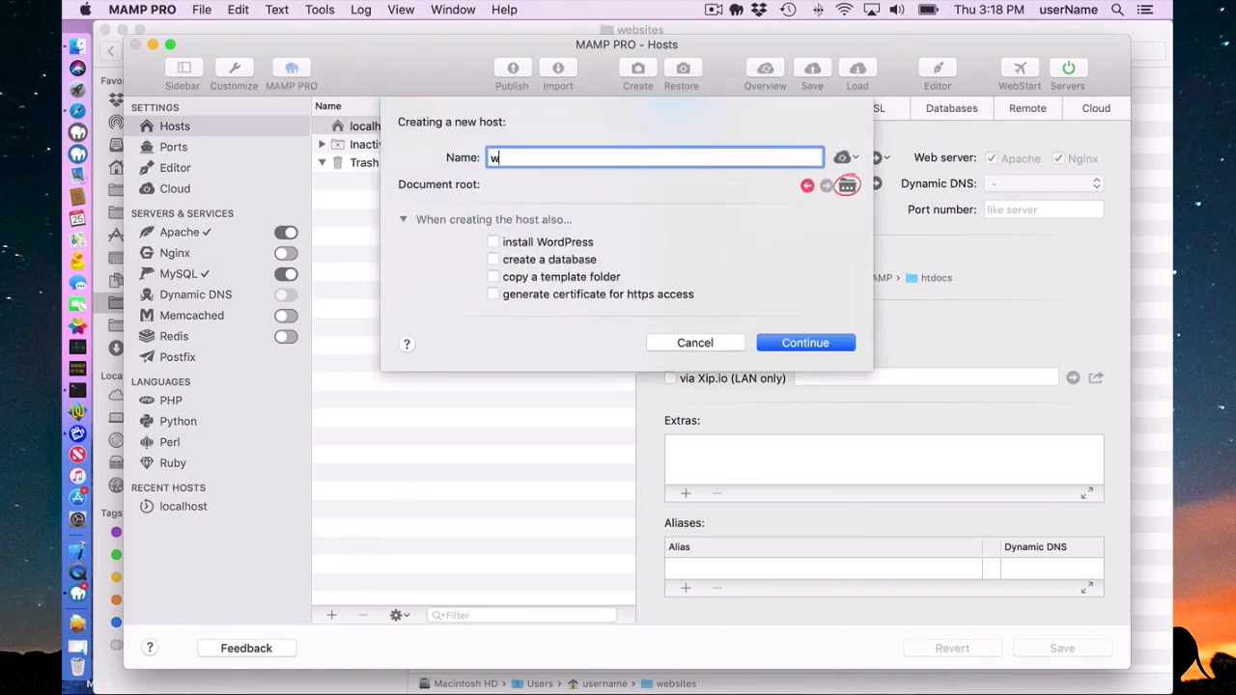
pyautogui.write('pHost')
pyautogui.click(846, 185)
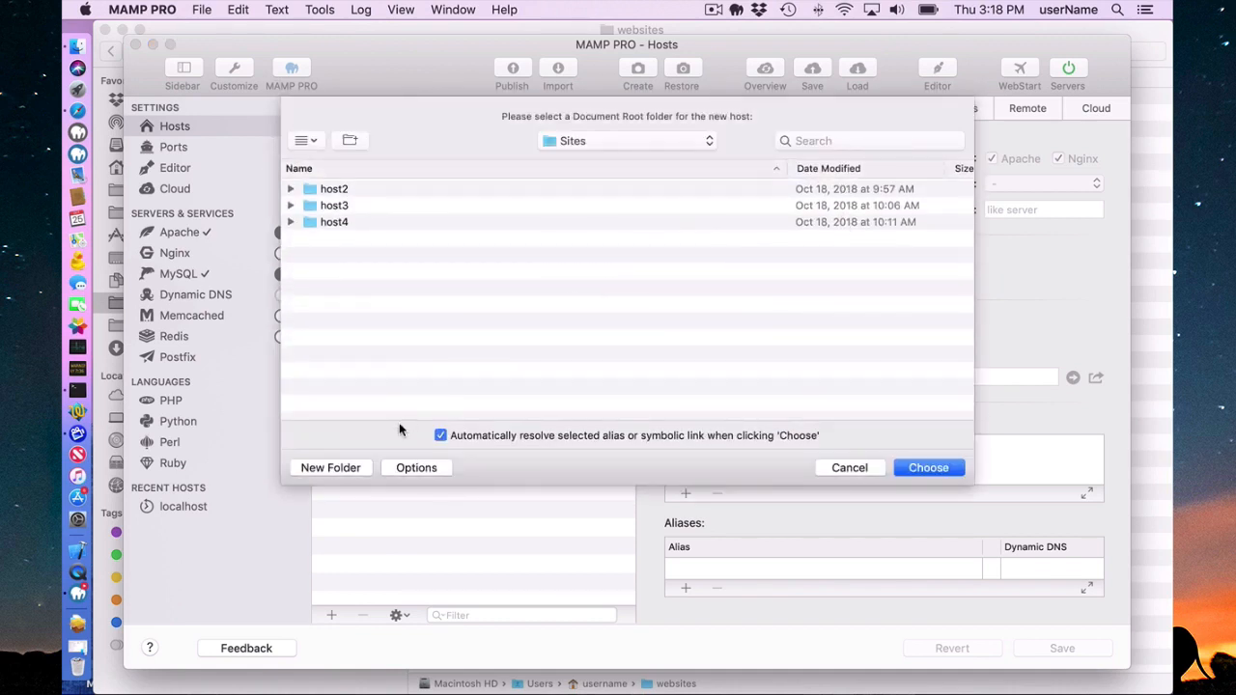
pyautogui.click(337, 466)
pyautogui.write('wpHost')
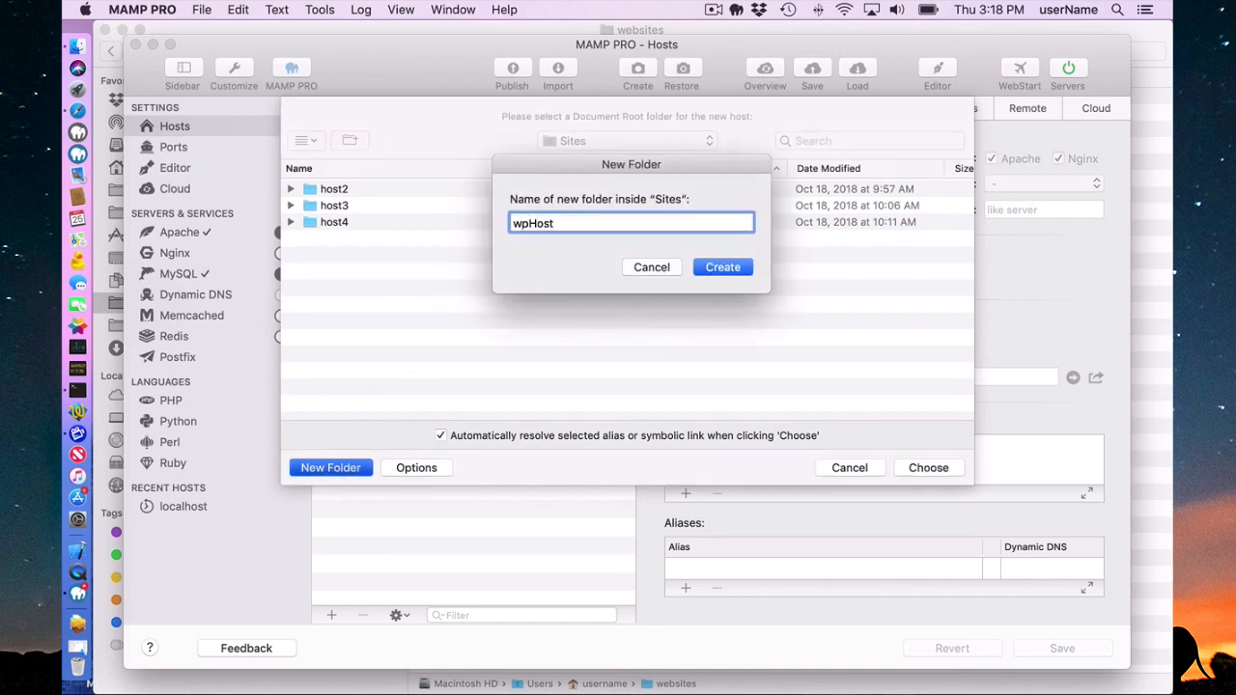
pyautogui.press('Return')
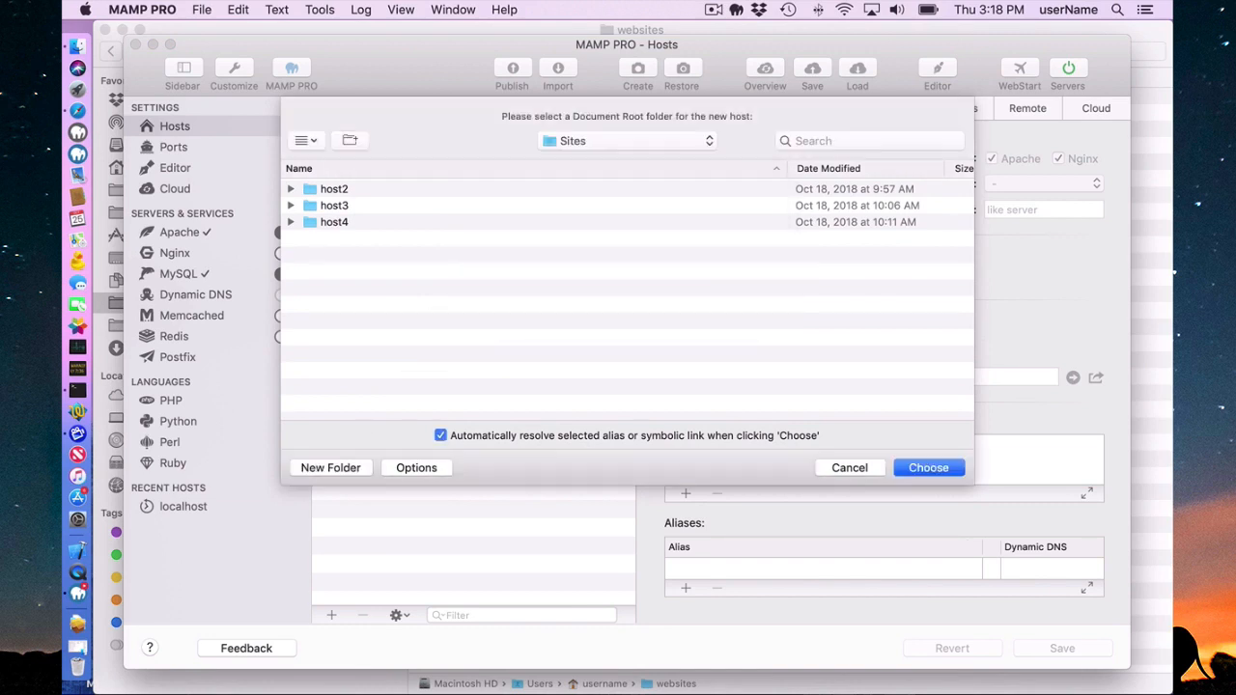
pyautogui.click(912, 464)
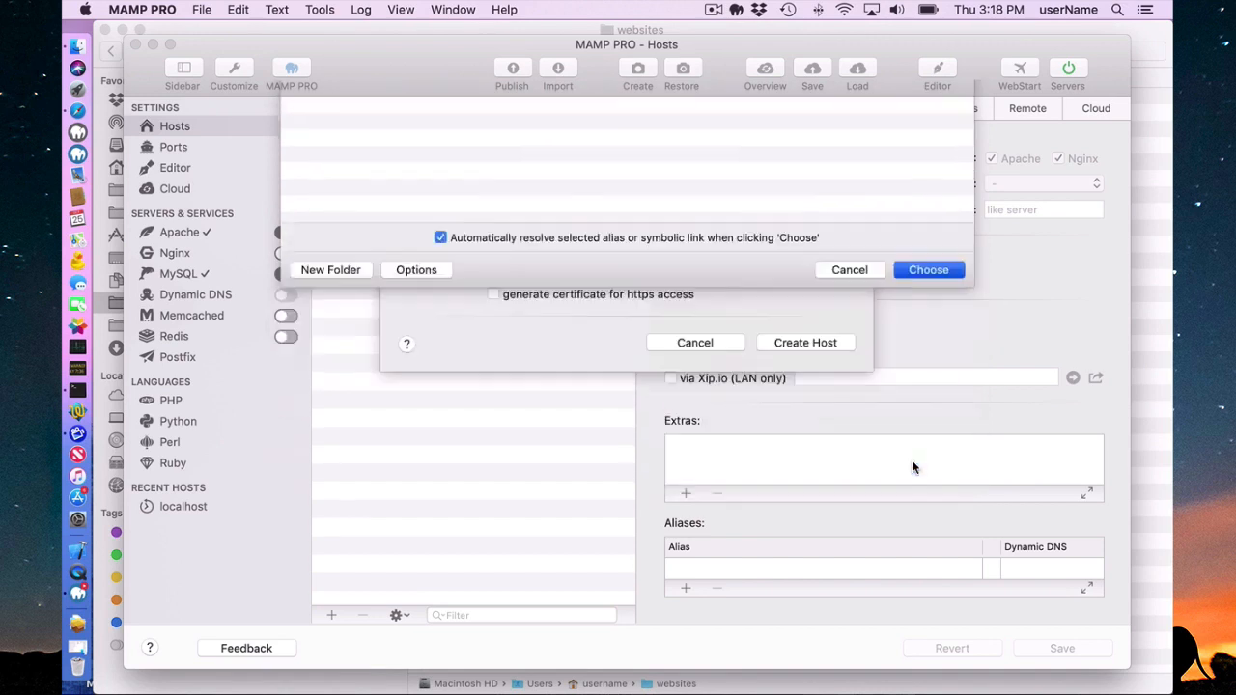
# Include a WordPress installation with admin name admin, enter the admin password, and create the host.
pyautogui.click(493, 242)
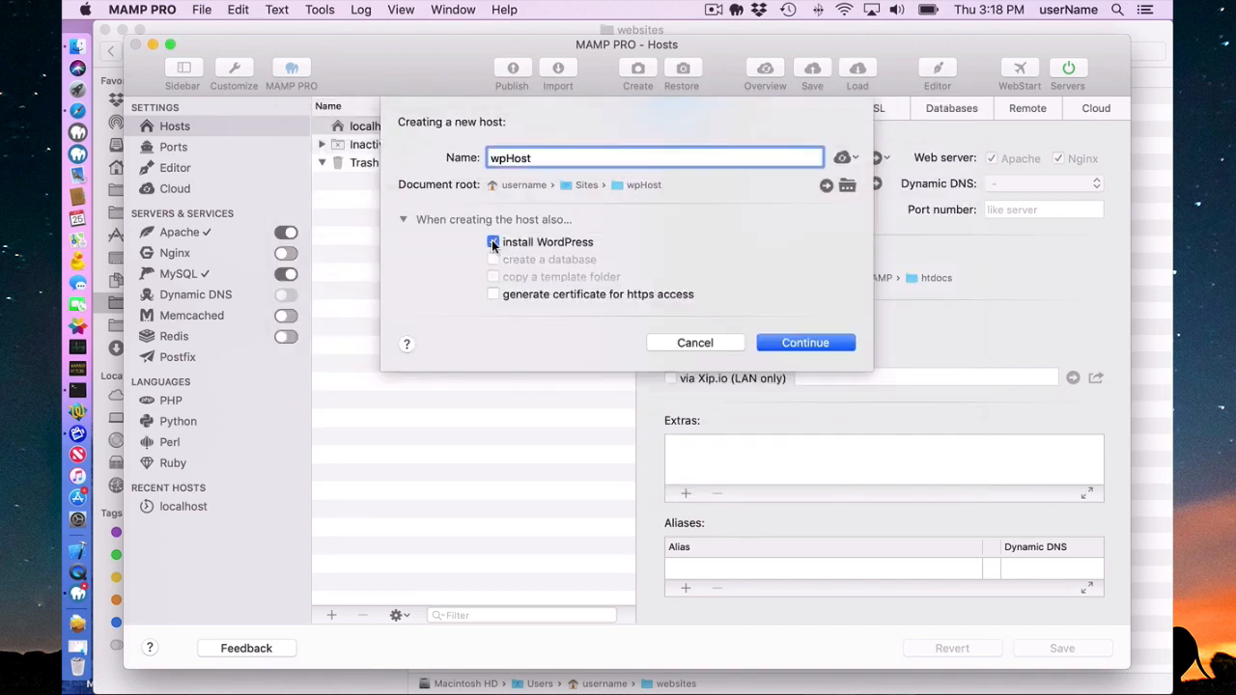
pyautogui.click(811, 343)
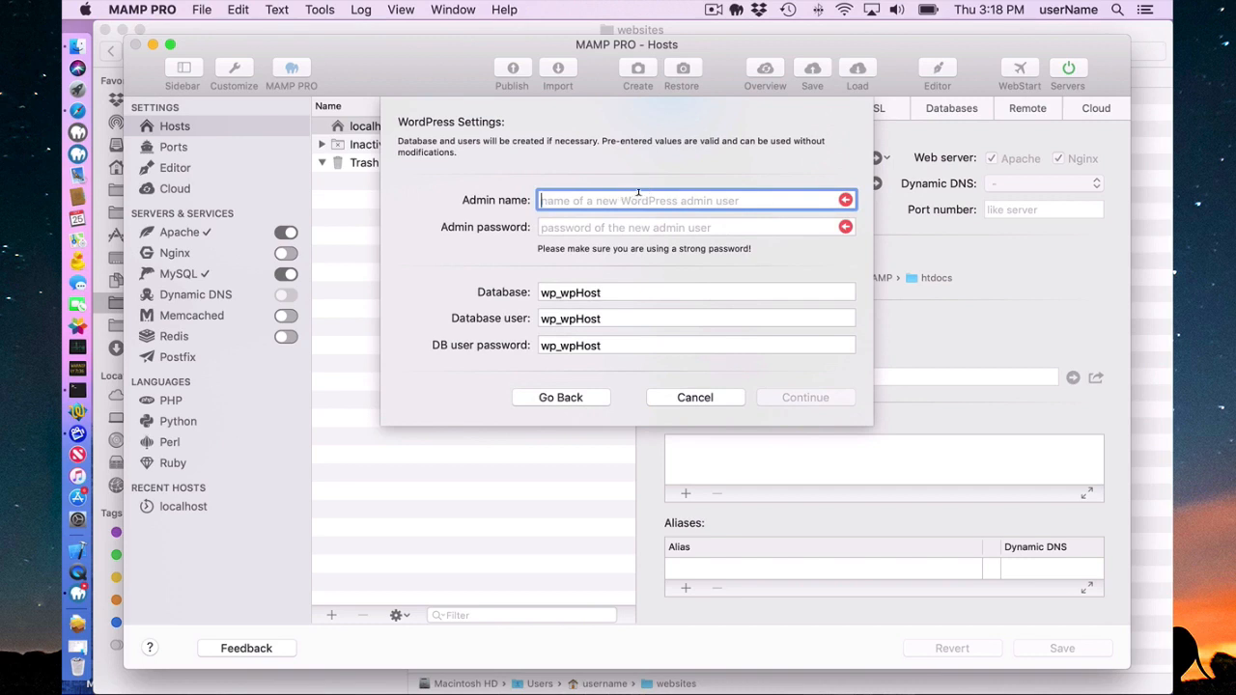
pyautogui.write('admin')
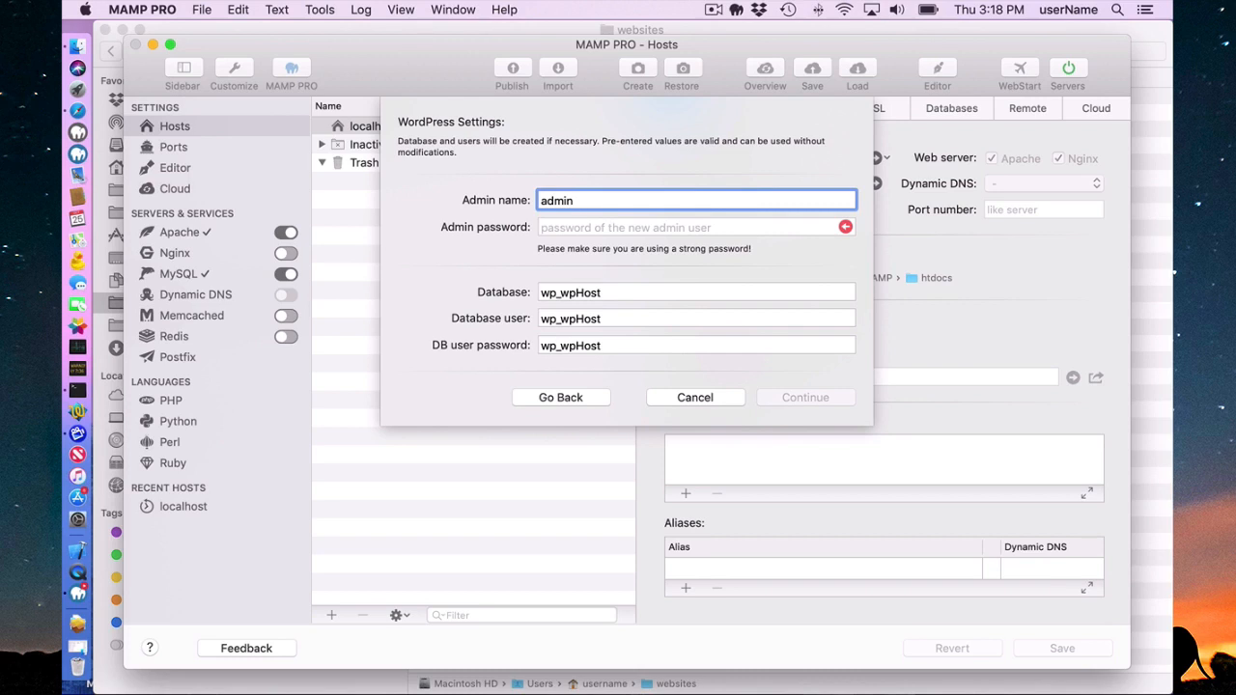
pyautogui.press('Tab')
pyautogui.write('adm')
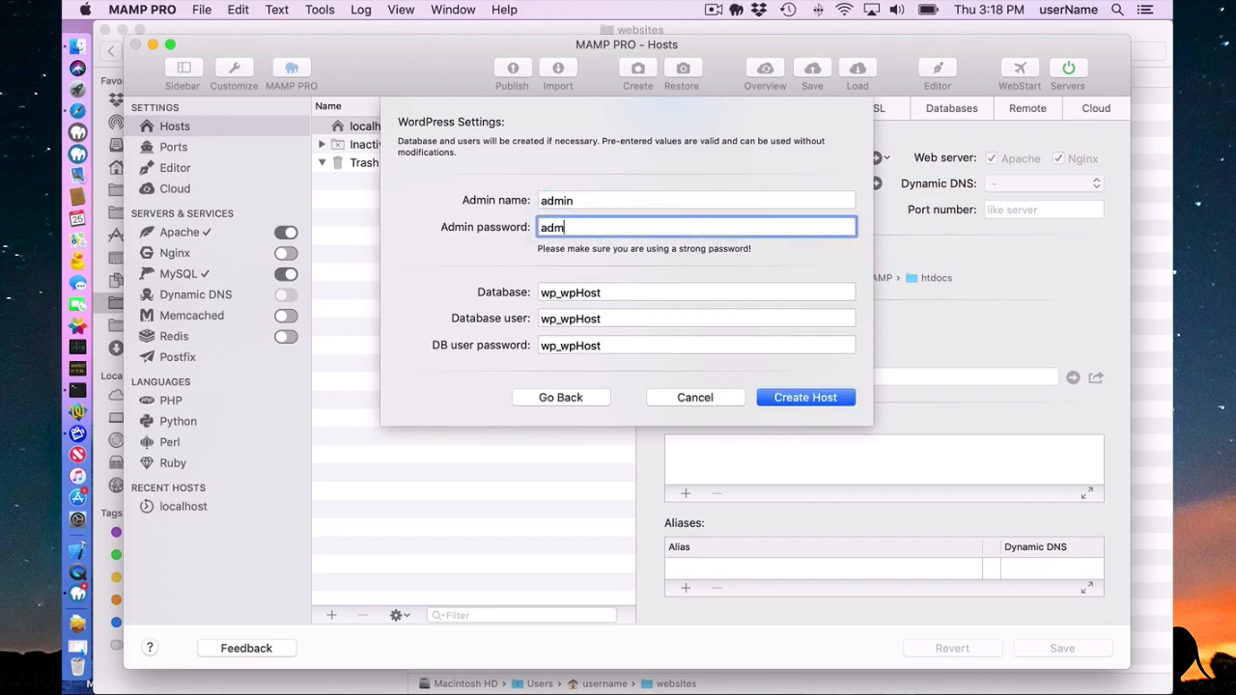
pyautogui.write('in123')
pyautogui.click(797, 399)
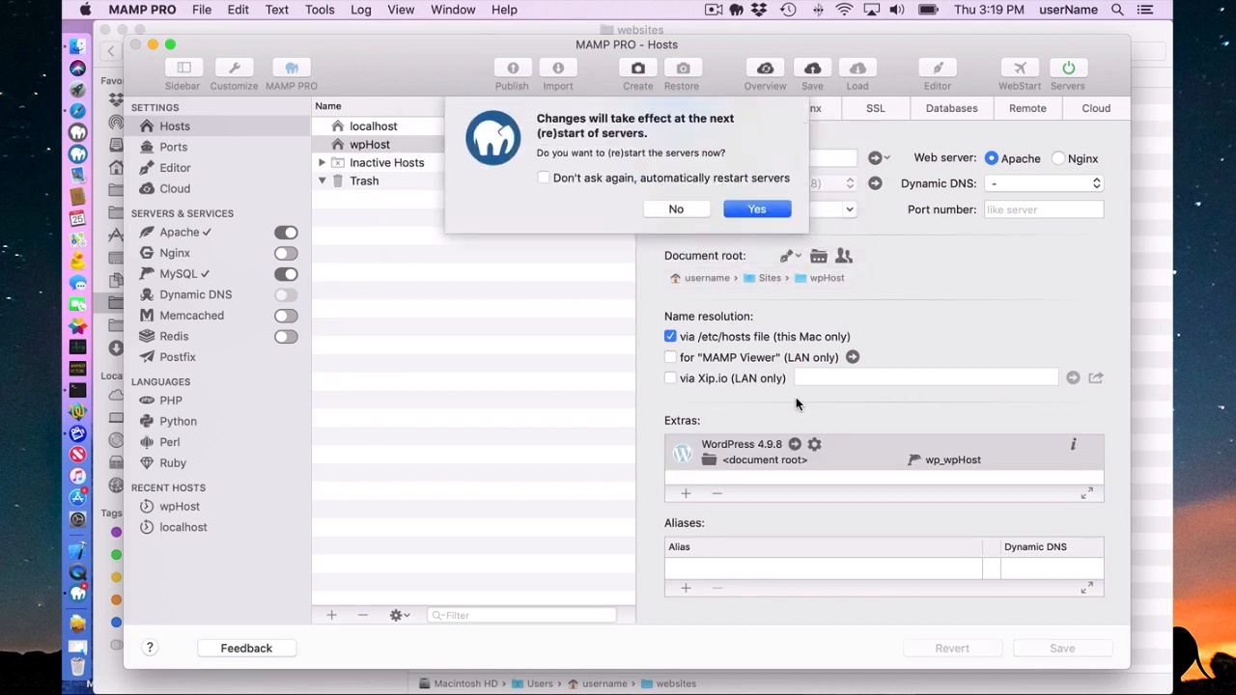
# Restart the servers and open the wpHost site in the browser.
pyautogui.click(758, 209)
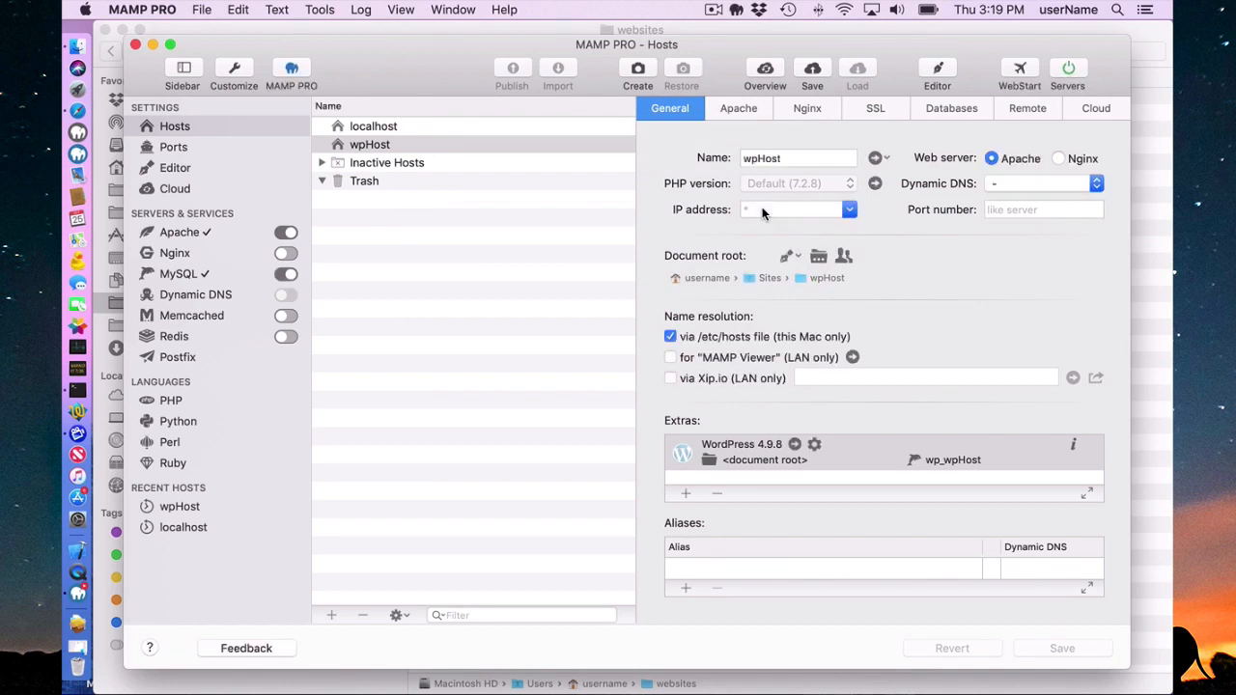
pyautogui.click(874, 160)
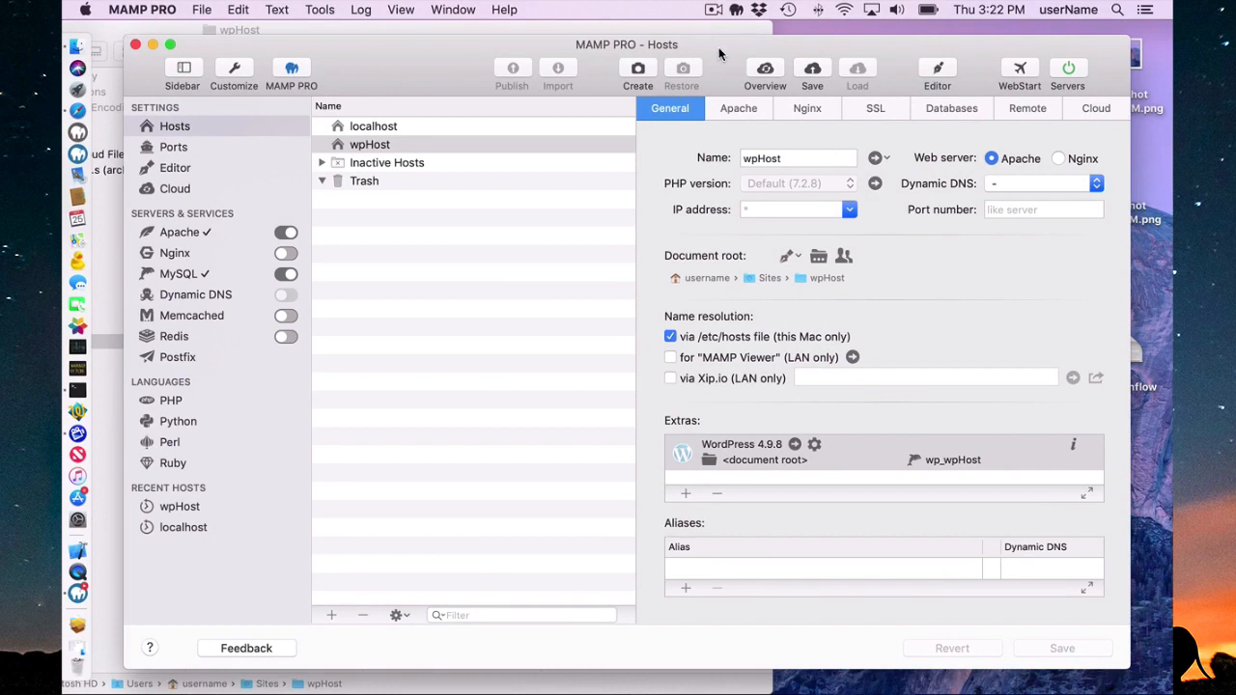
# Open the host's WordPress administration login and sign in as admin with the account password, declining to save it in the browser.
pyautogui.click(814, 445)
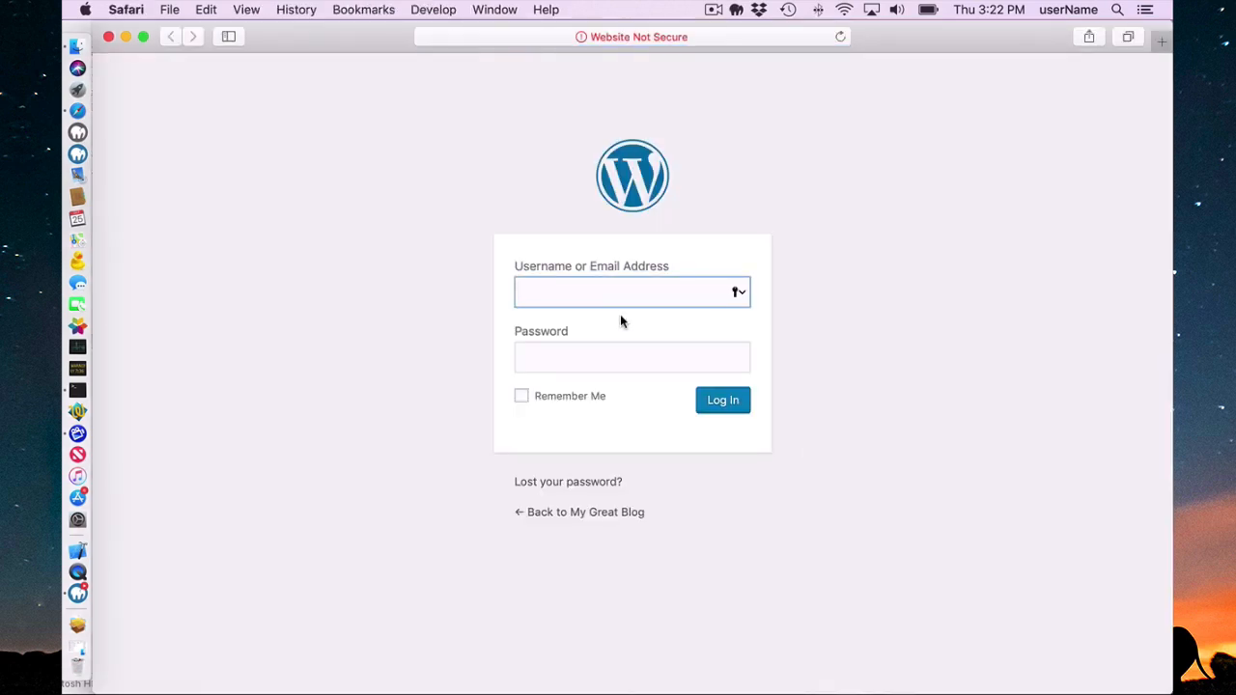
pyautogui.write('admin')
pyautogui.press('Tab')
pyautogui.write('ad')
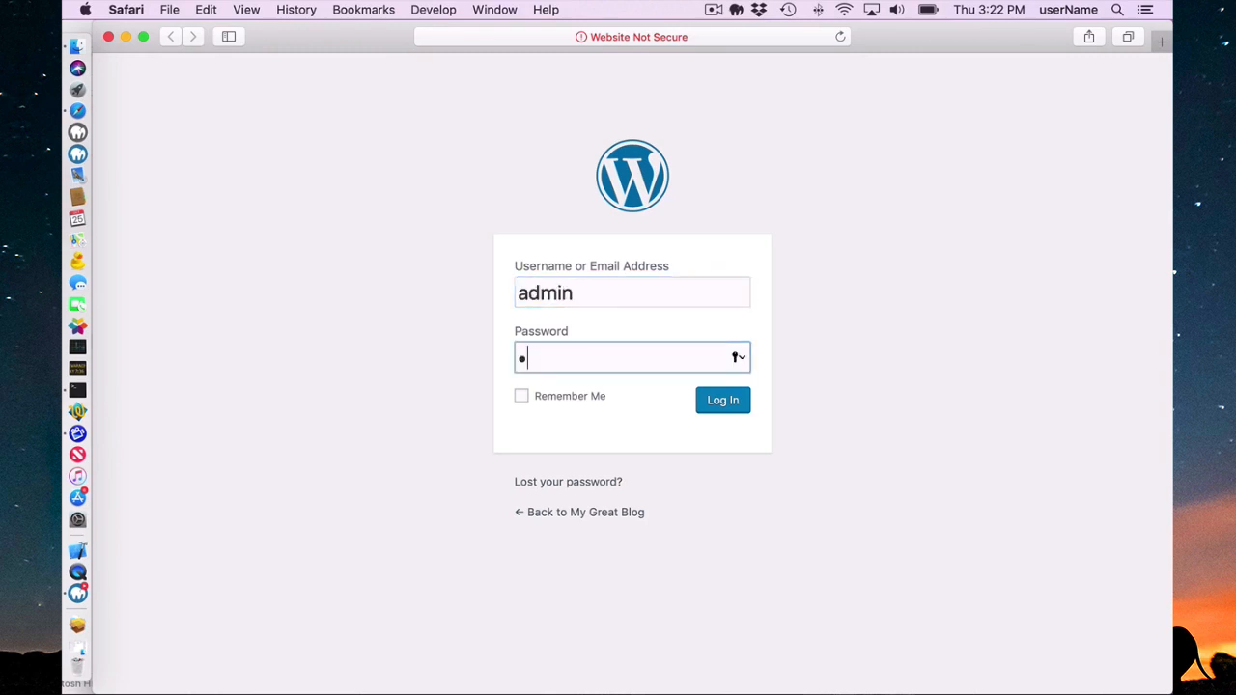
pyautogui.write('min123')
pyautogui.click(729, 406)
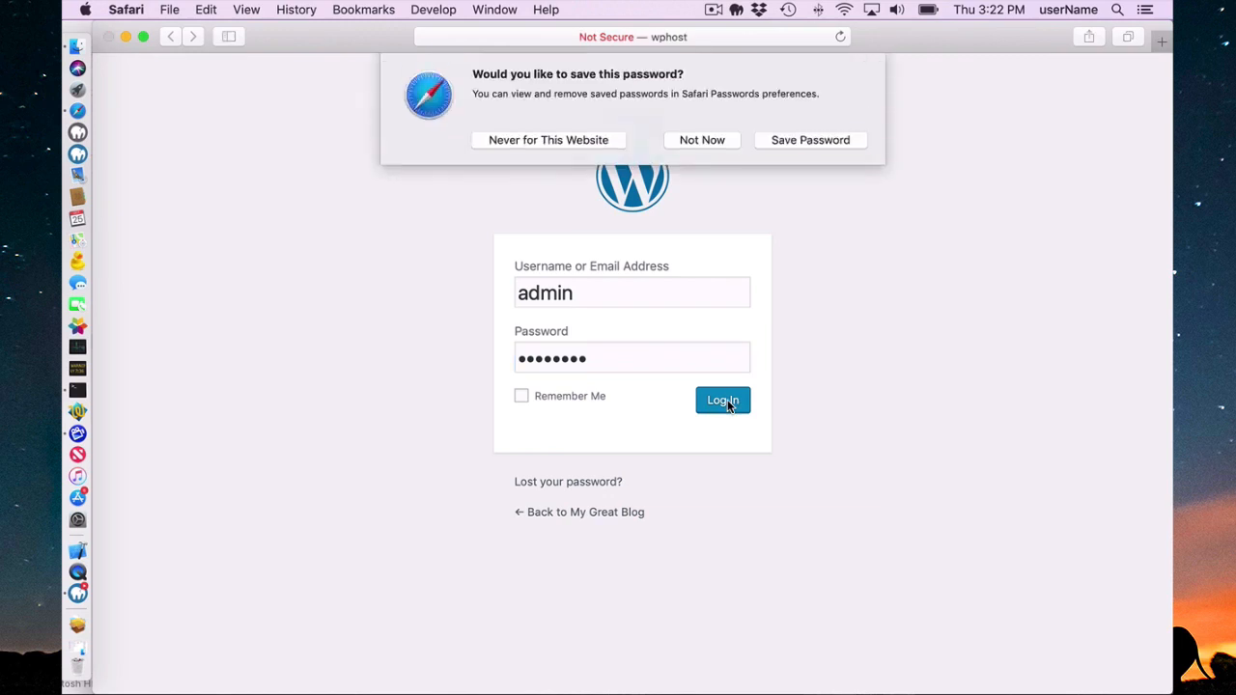
pyautogui.click(710, 139)
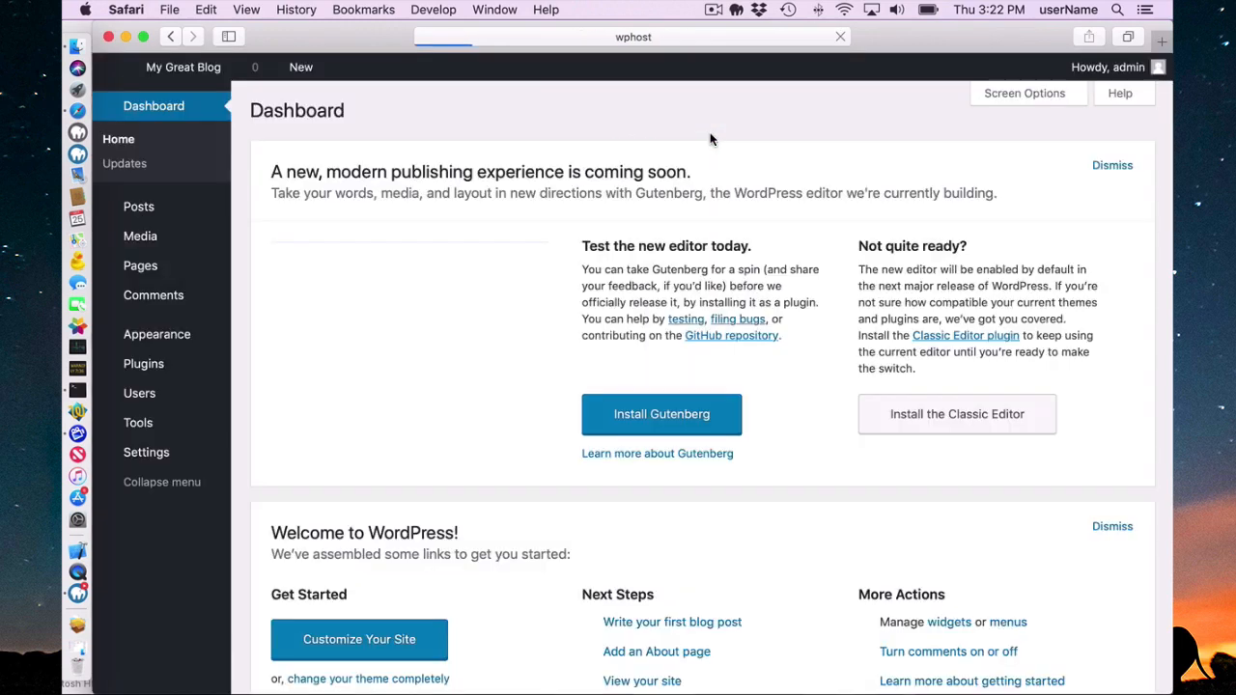
# Open the admin user's profile page and log out of WordPress.
pyautogui.moveTo(1154, 72)
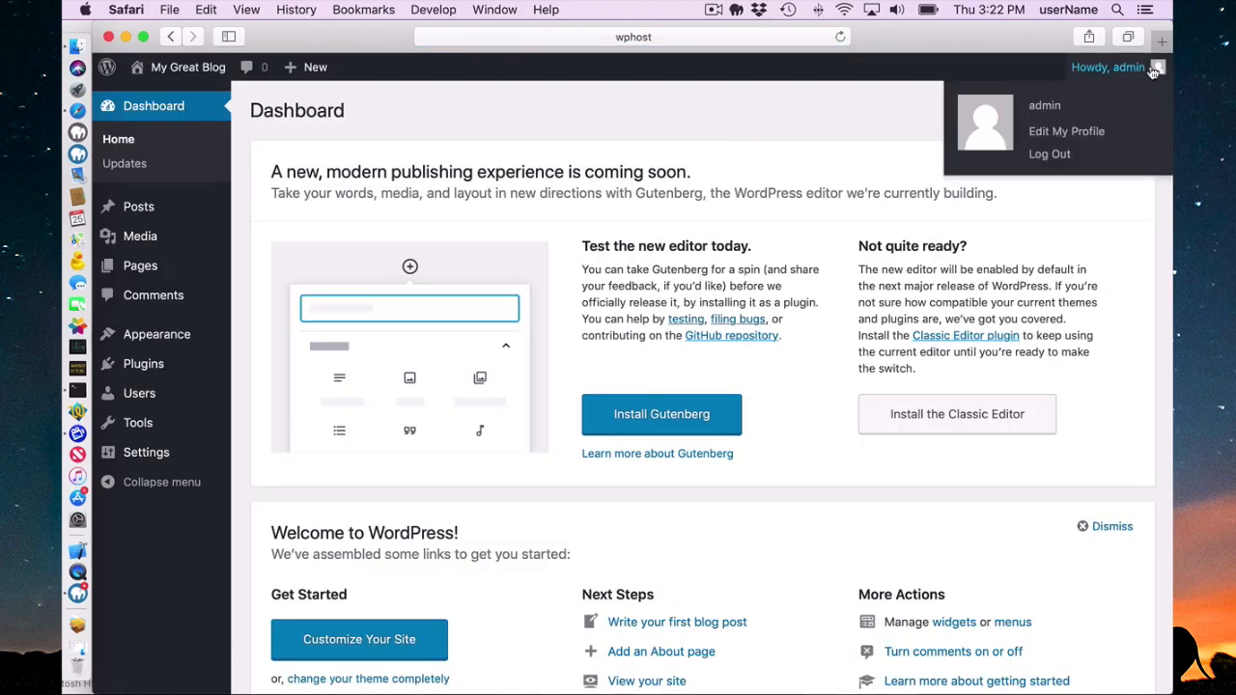
pyautogui.click(1062, 132)
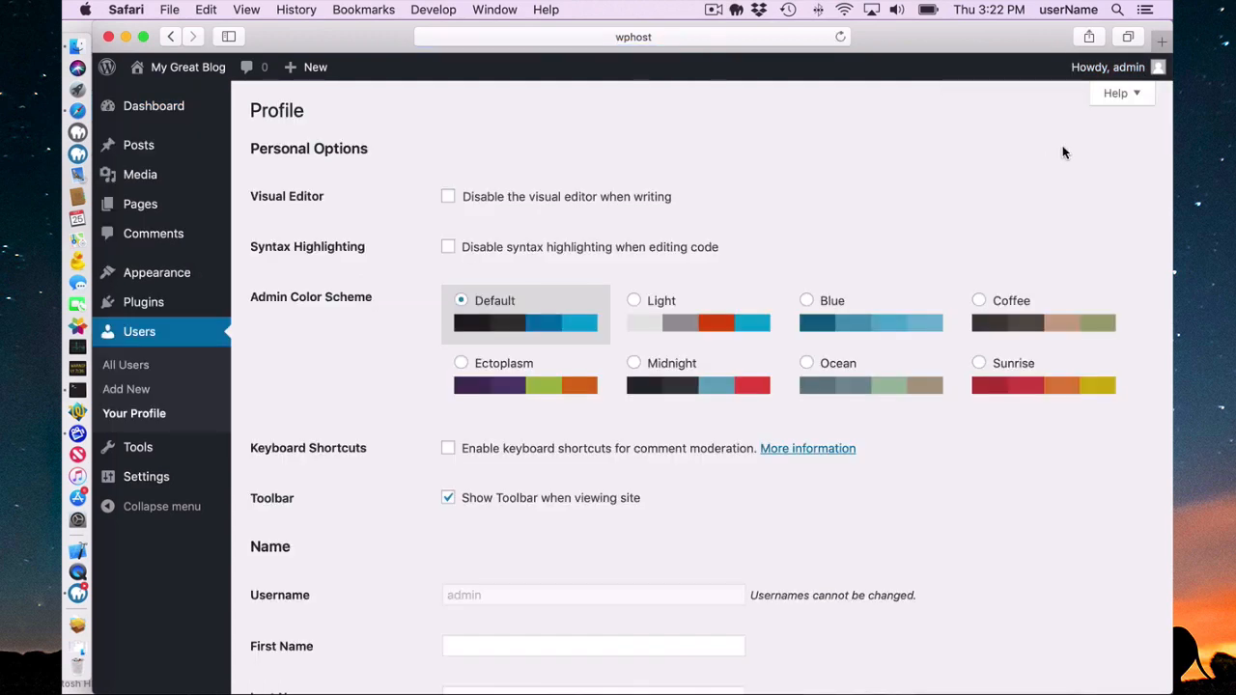
pyautogui.moveTo(1136, 67)
pyautogui.click(1054, 156)
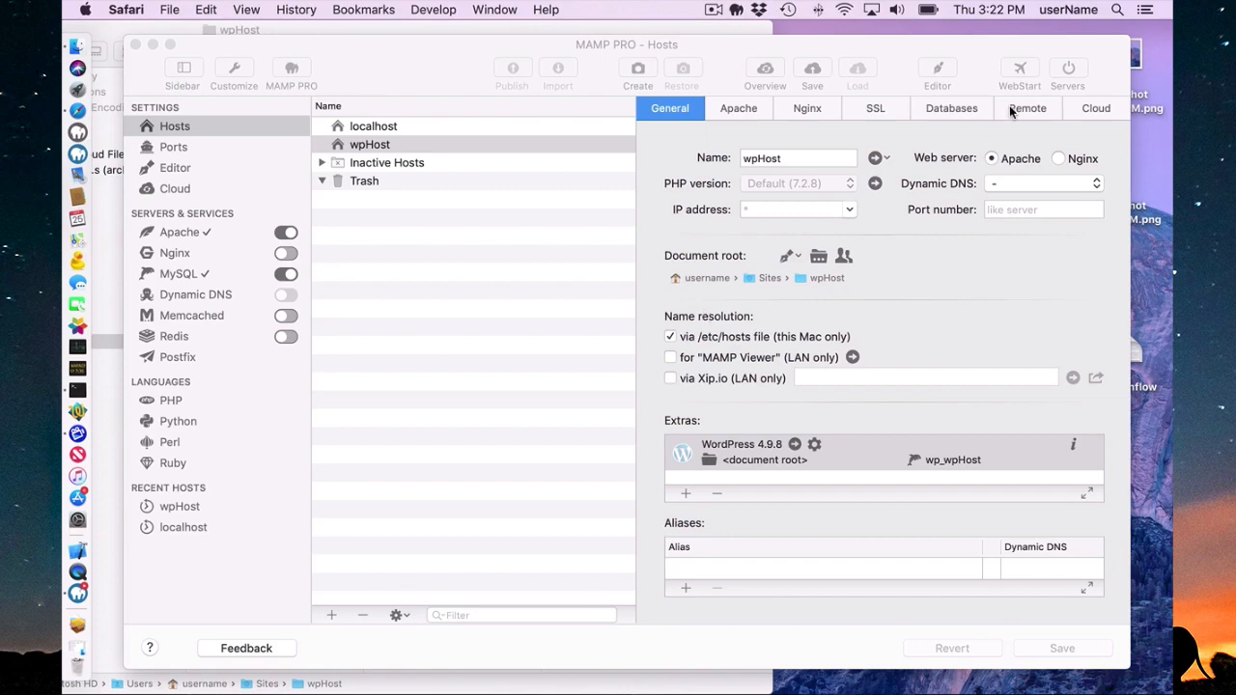
# Check the WordPress database and its user account in phpMyAdmin through the WebStart page, and return to the MAMP PRO hosts.
pyautogui.click(1014, 71)
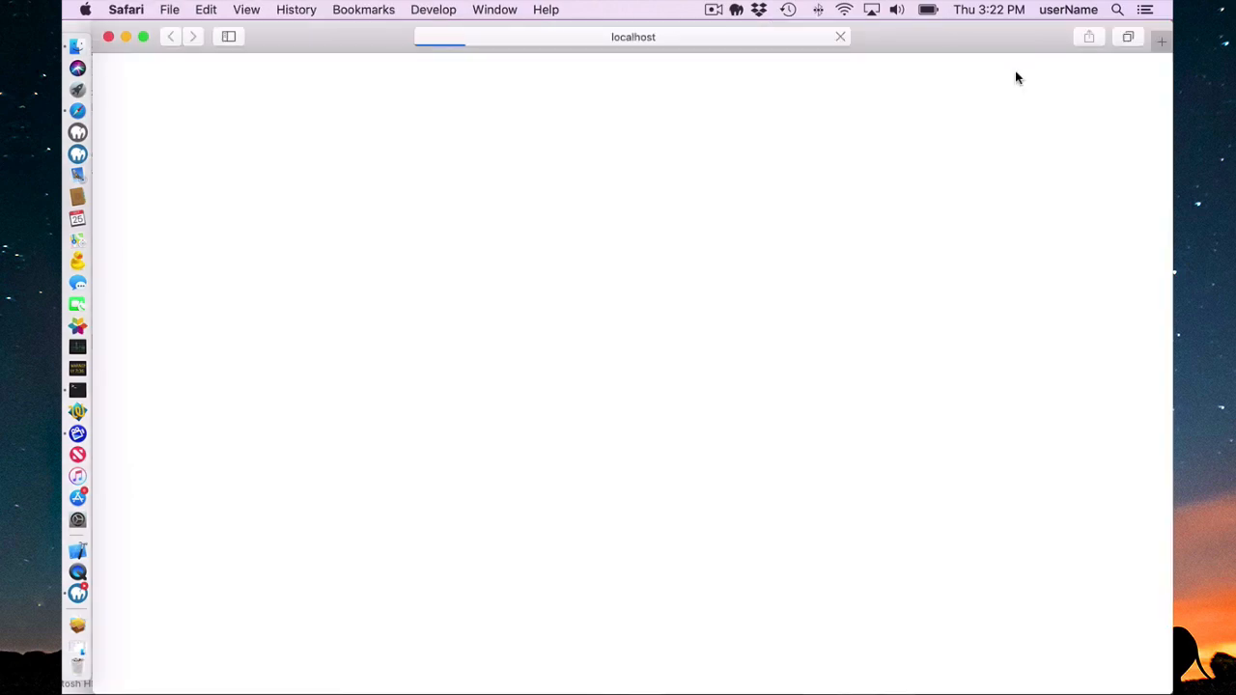
pyautogui.scroll(-5, 395, 396)
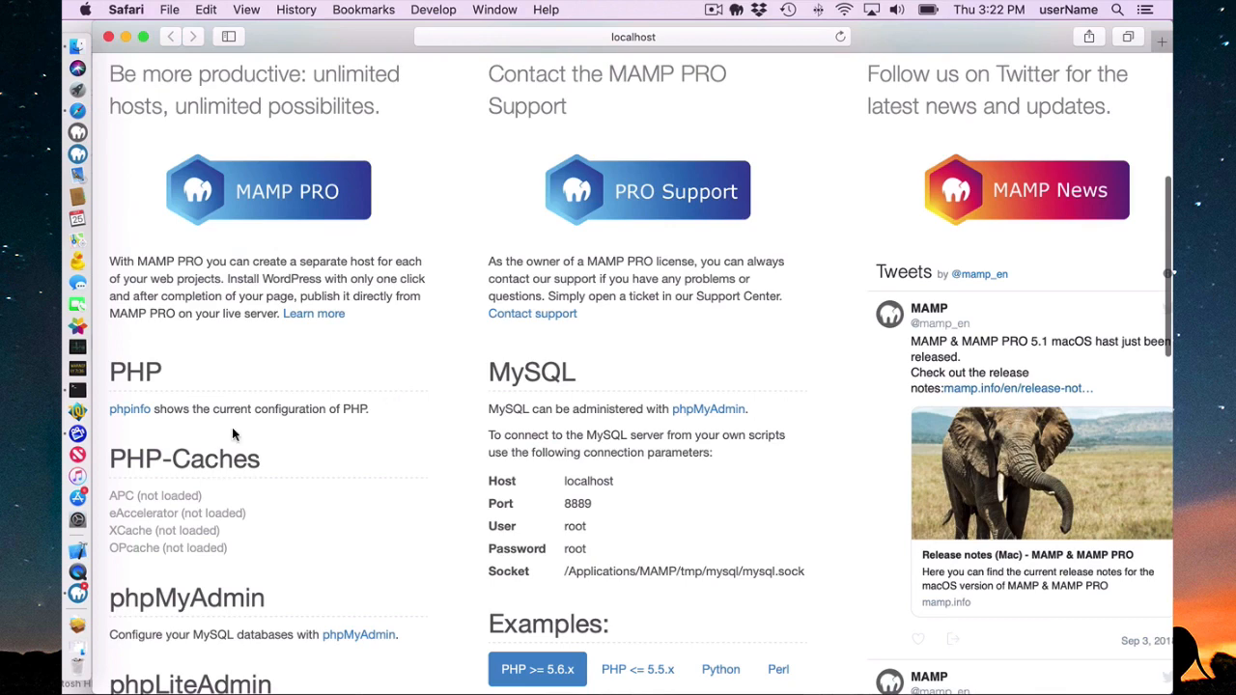
pyautogui.click(354, 635)
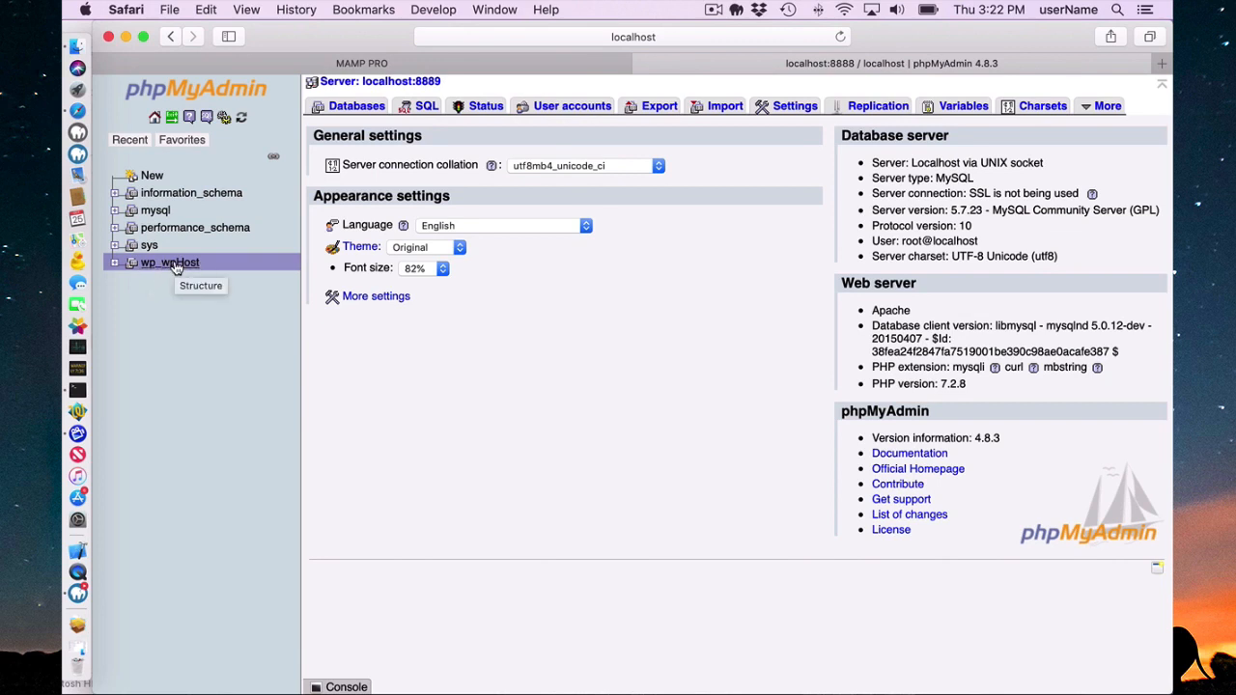
pyautogui.click(580, 109)
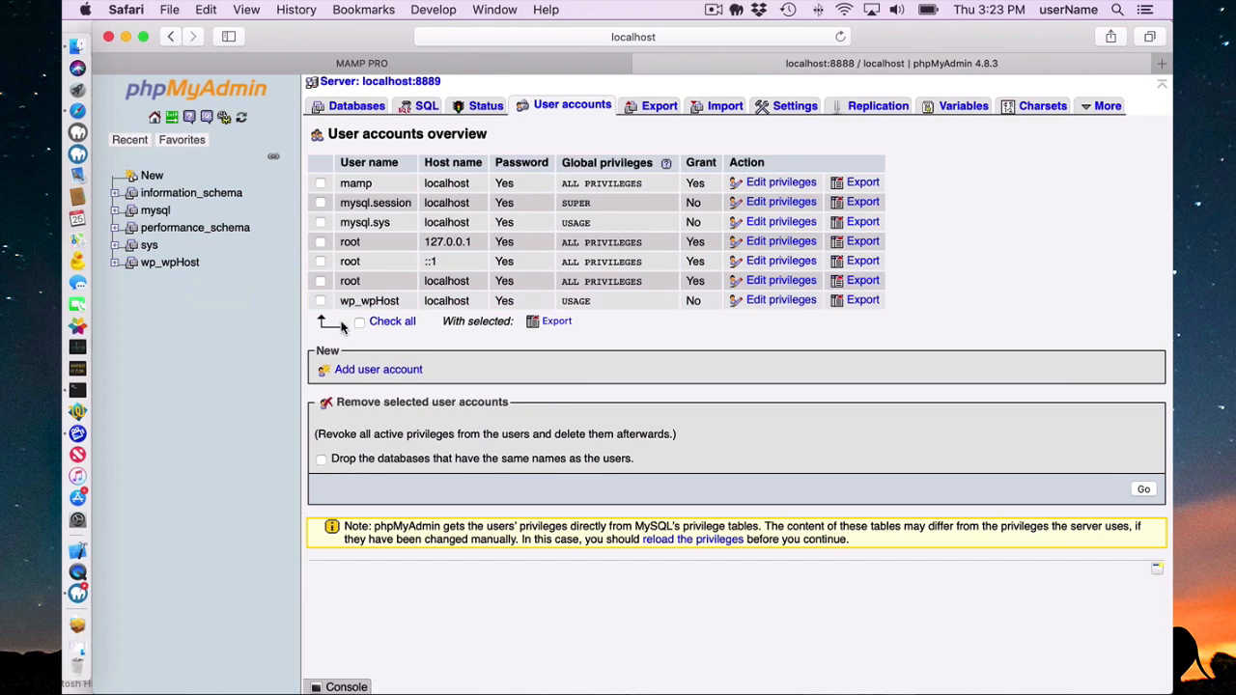
pyautogui.click(109, 37)
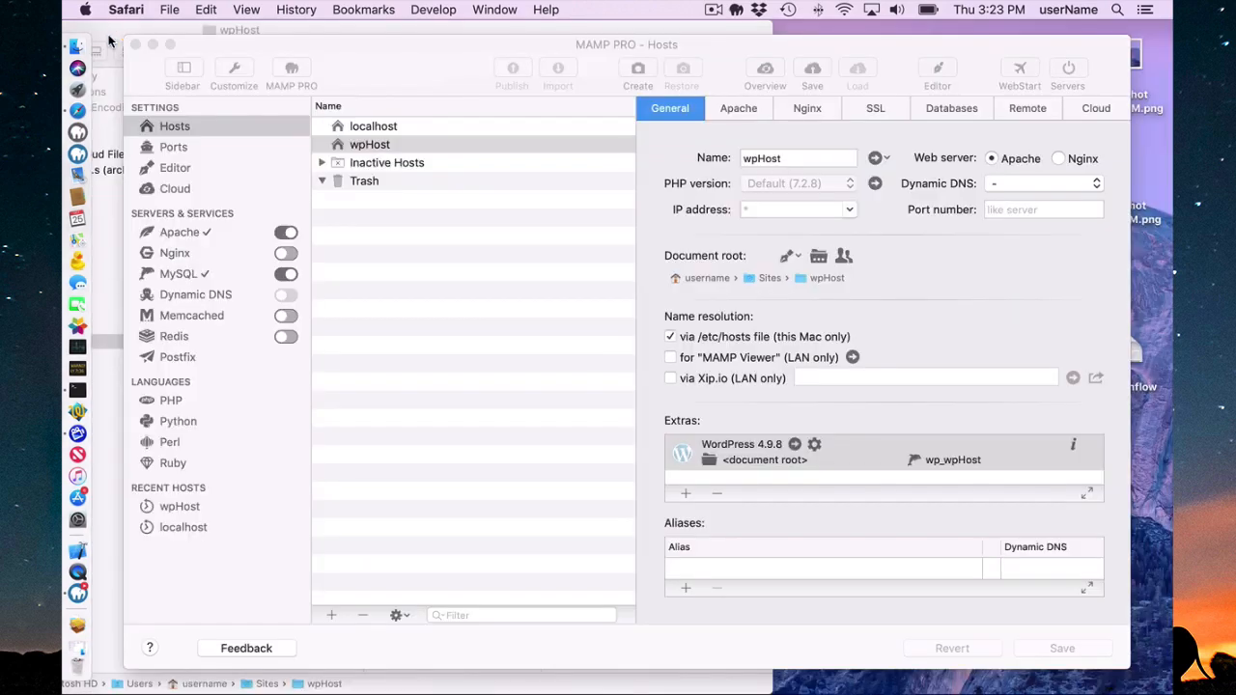
pyautogui.click(412, 51)
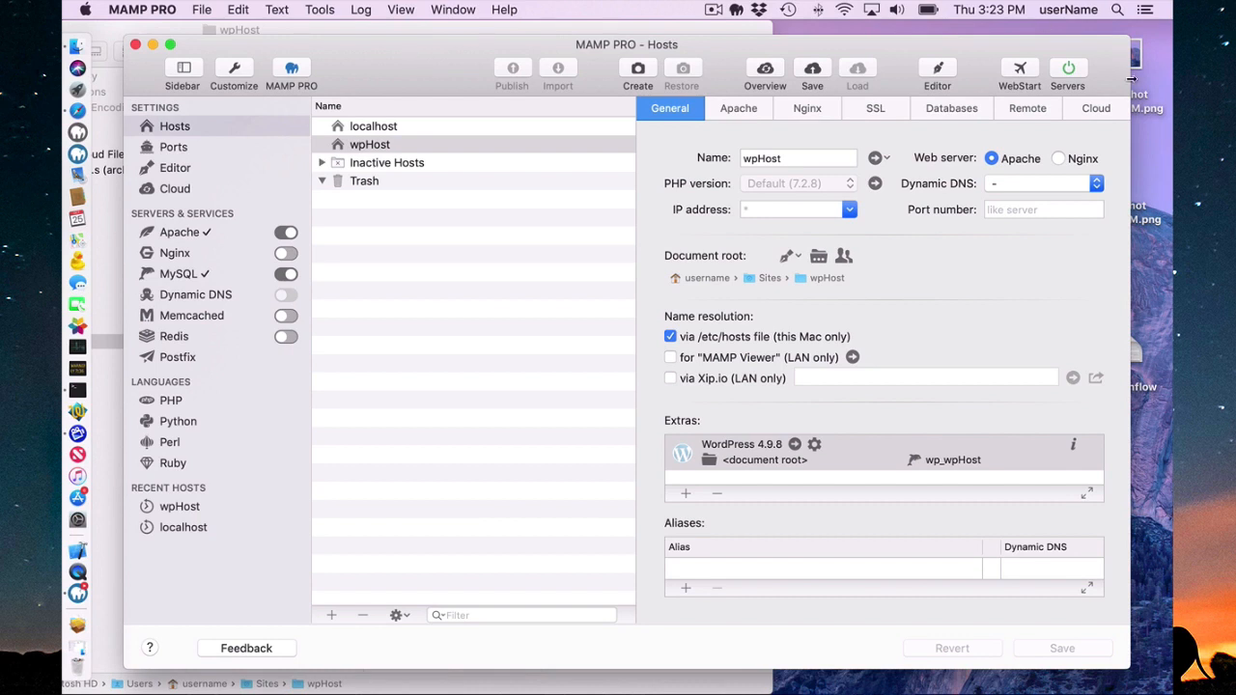
# Review the database settings, keys and table prefix in wpHost's wp-config.php file in the built-in editor, and close it.
pyautogui.click(935, 71)
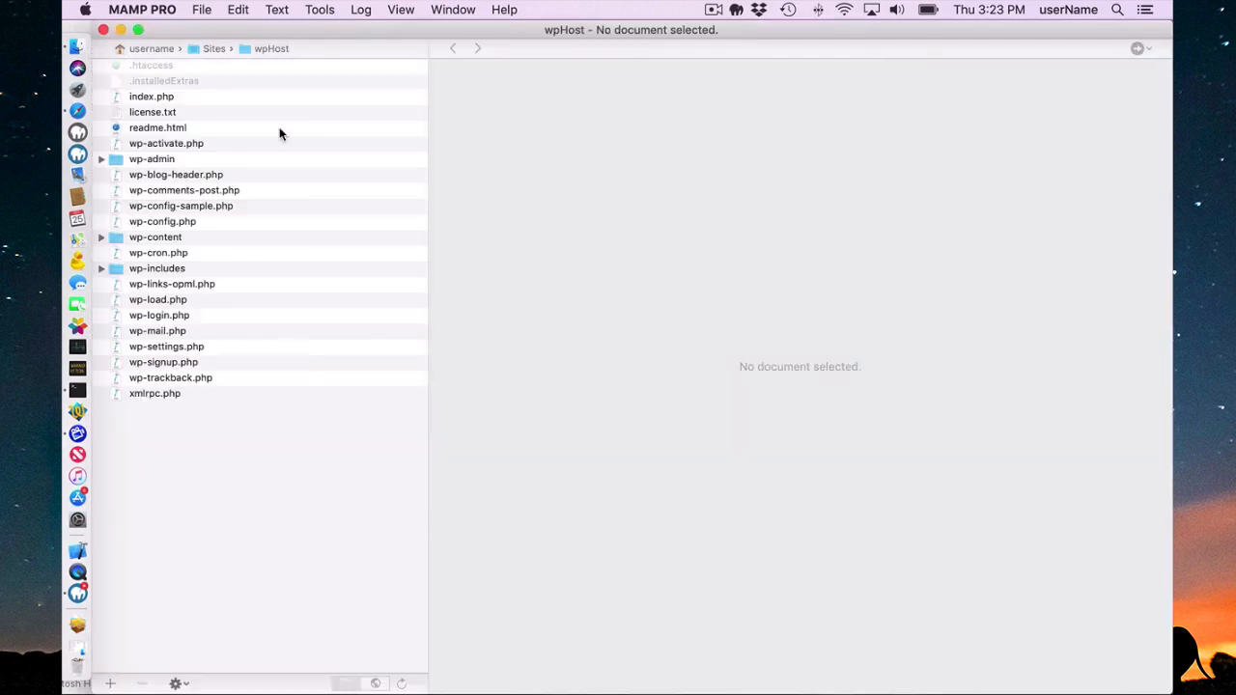
pyautogui.click(149, 223)
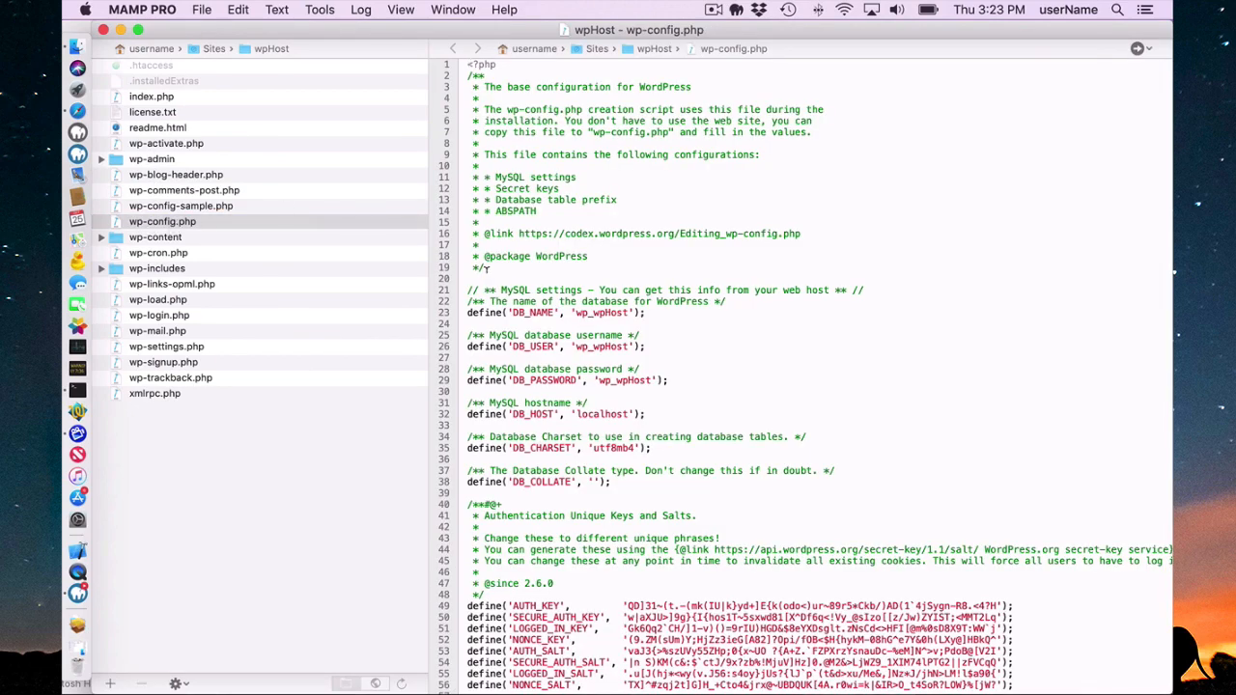
pyautogui.scroll(-3, 487, 270)
pyautogui.scroll(-1, 487, 269)
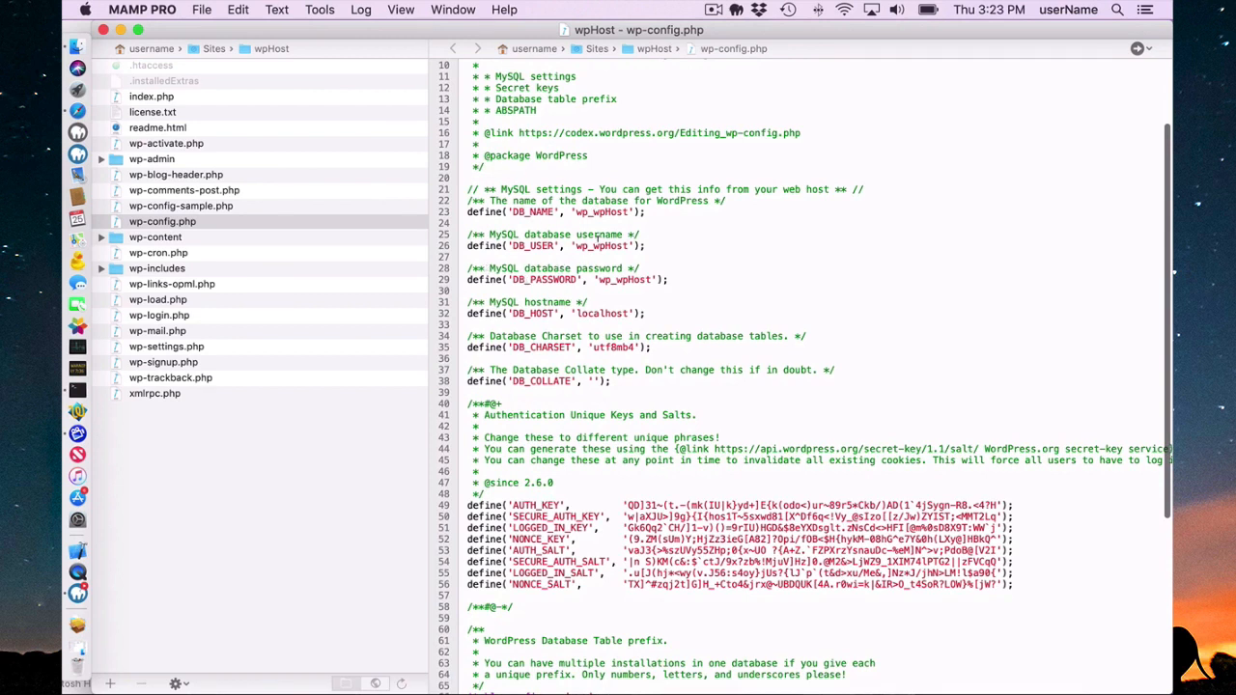
pyautogui.scroll(-4, 597, 208)
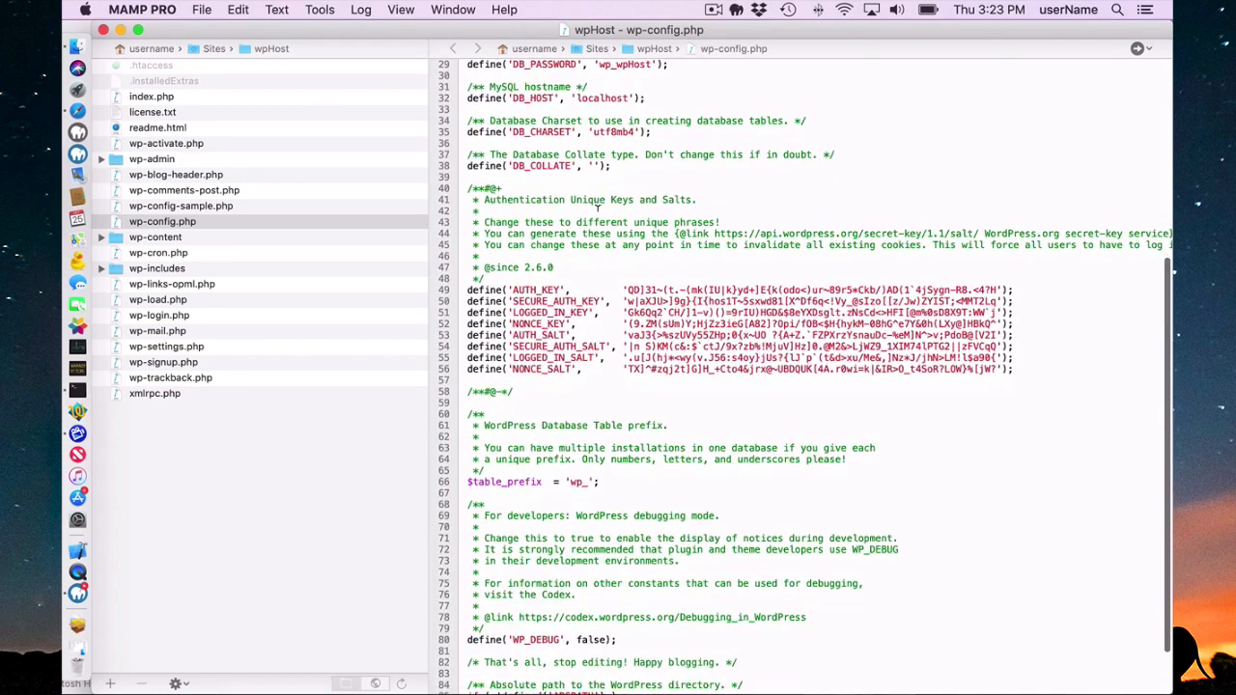
pyautogui.scroll(-3, 597, 206)
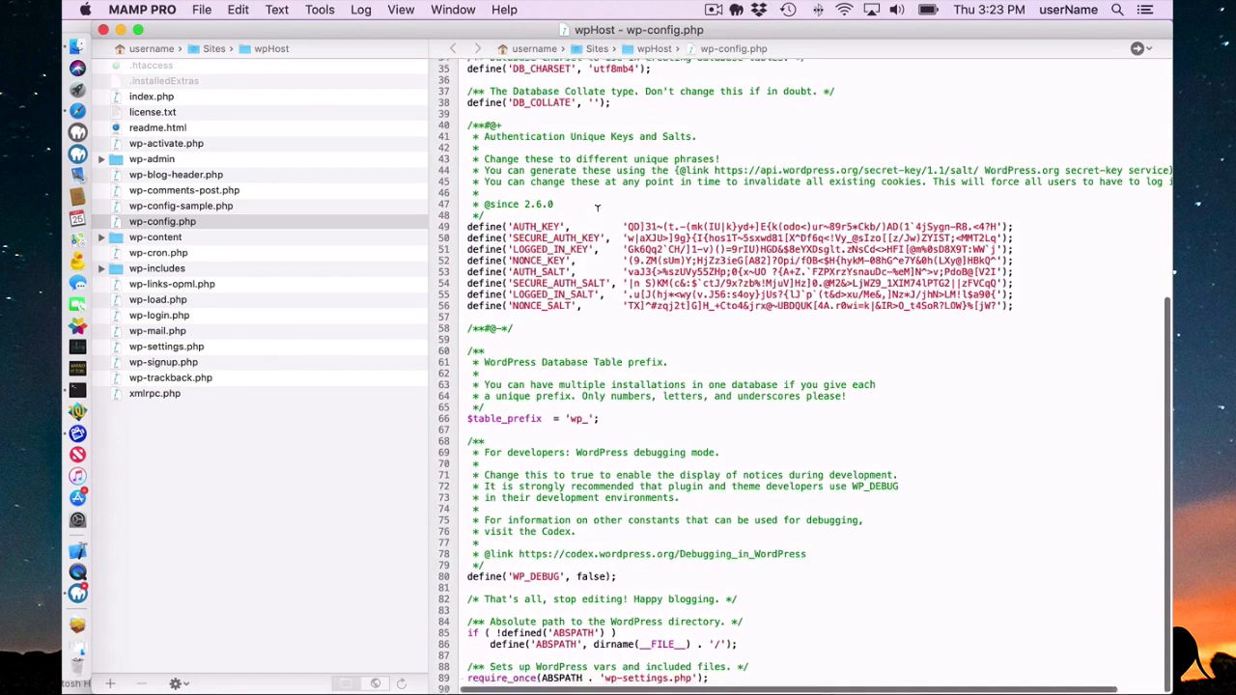
pyautogui.scroll(10, 597, 206)
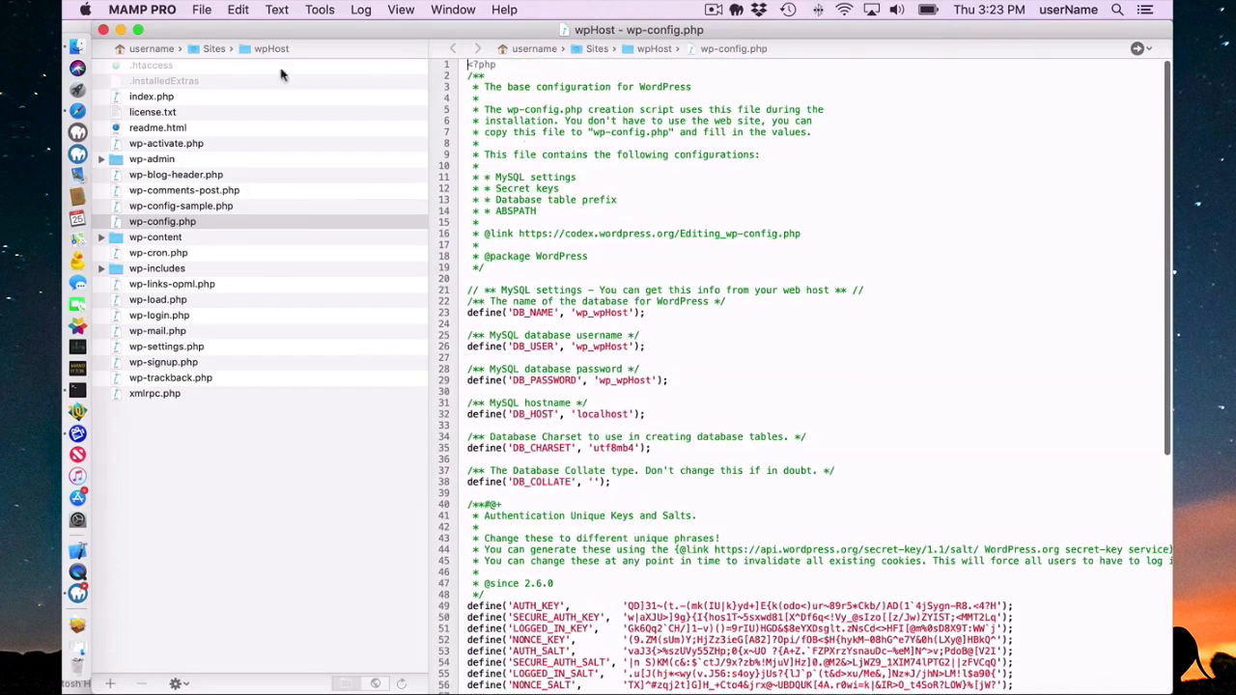
pyautogui.click(103, 30)
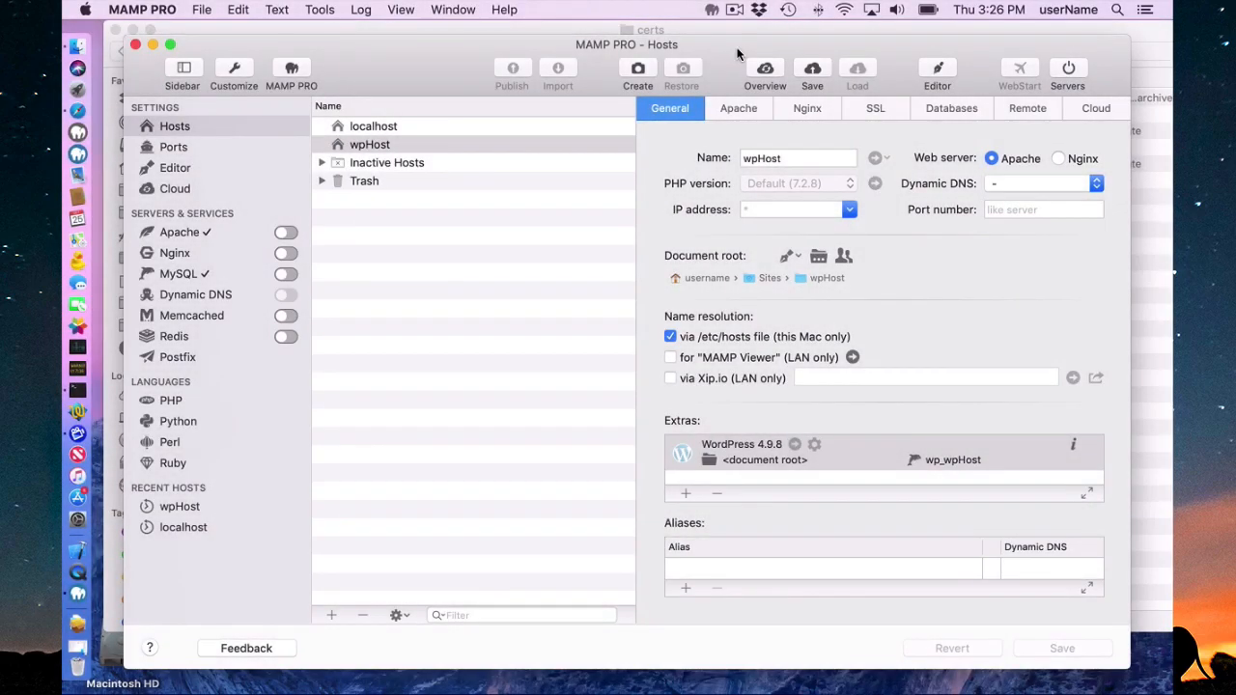
# Start a new host named WPssl and create a new wpssl folder inside Sites as its document root.
pyautogui.click(330, 615)
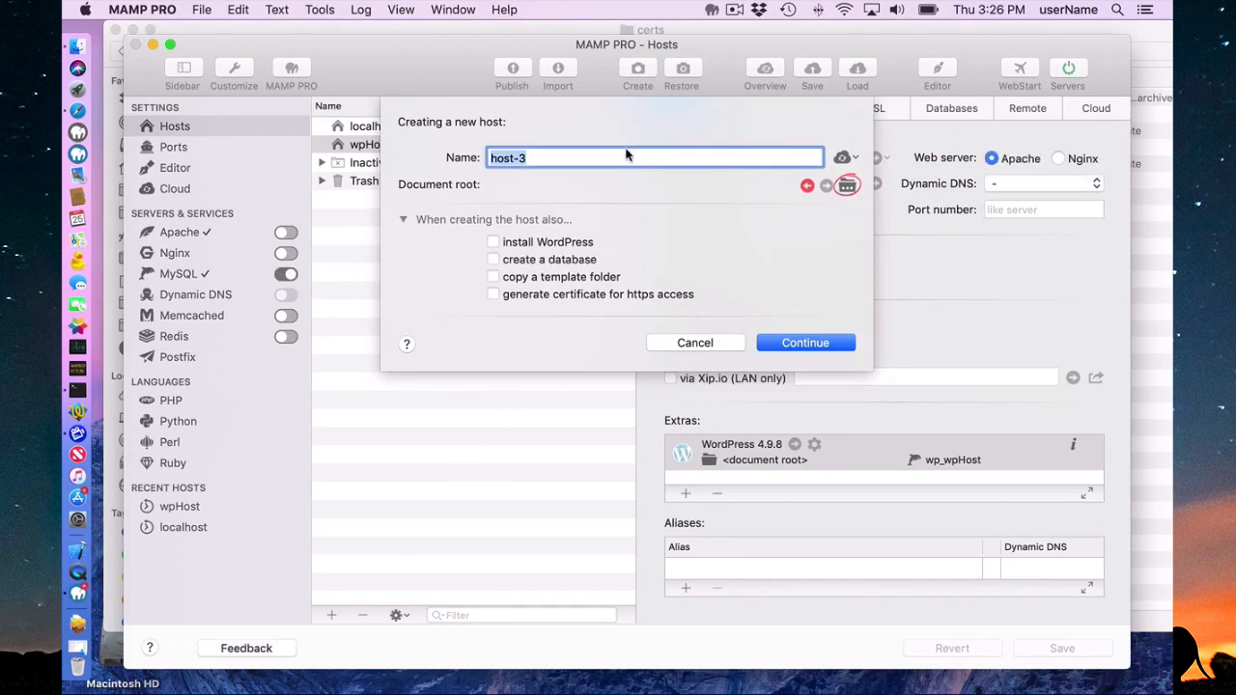
pyautogui.write('WPssl')
pyautogui.click(847, 185)
pyautogui.click(315, 468)
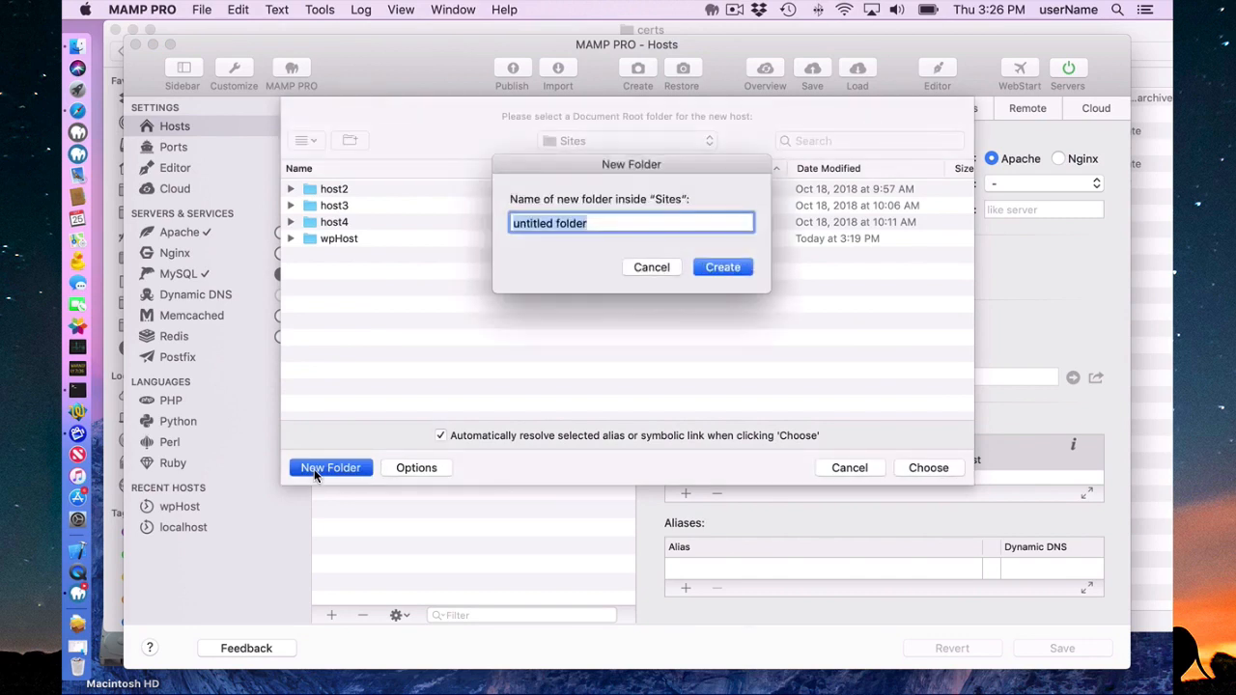
pyautogui.write('wpssl')
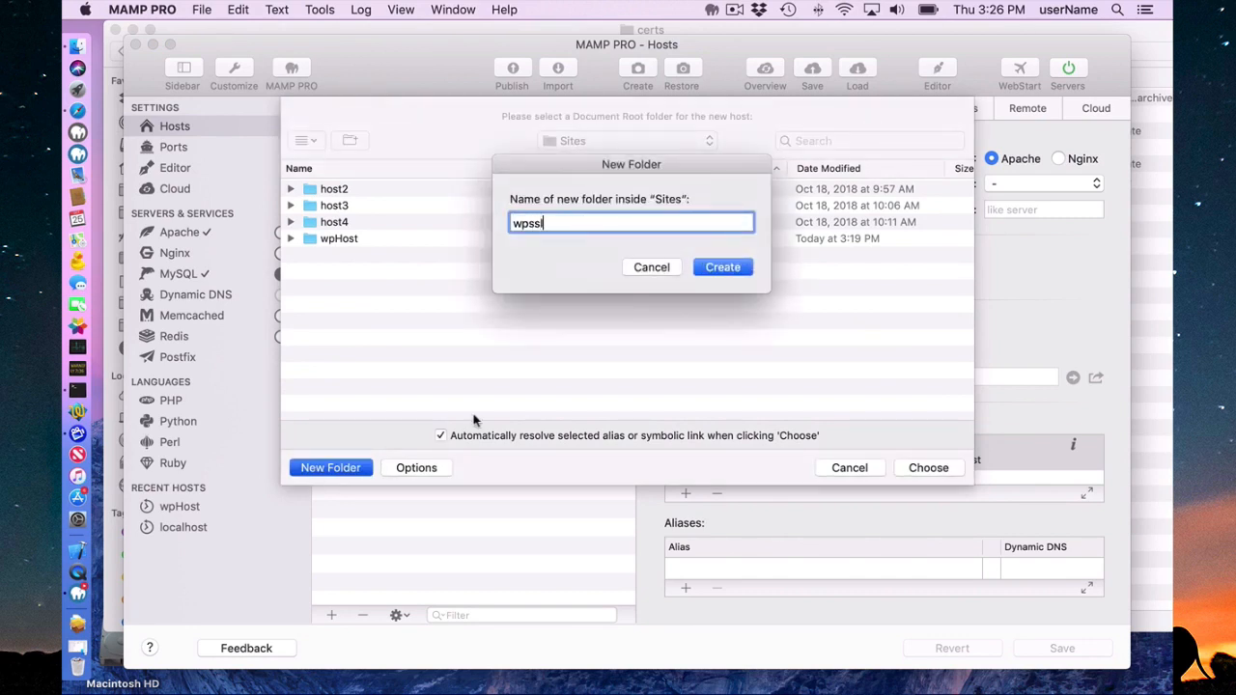
pyautogui.click(723, 268)
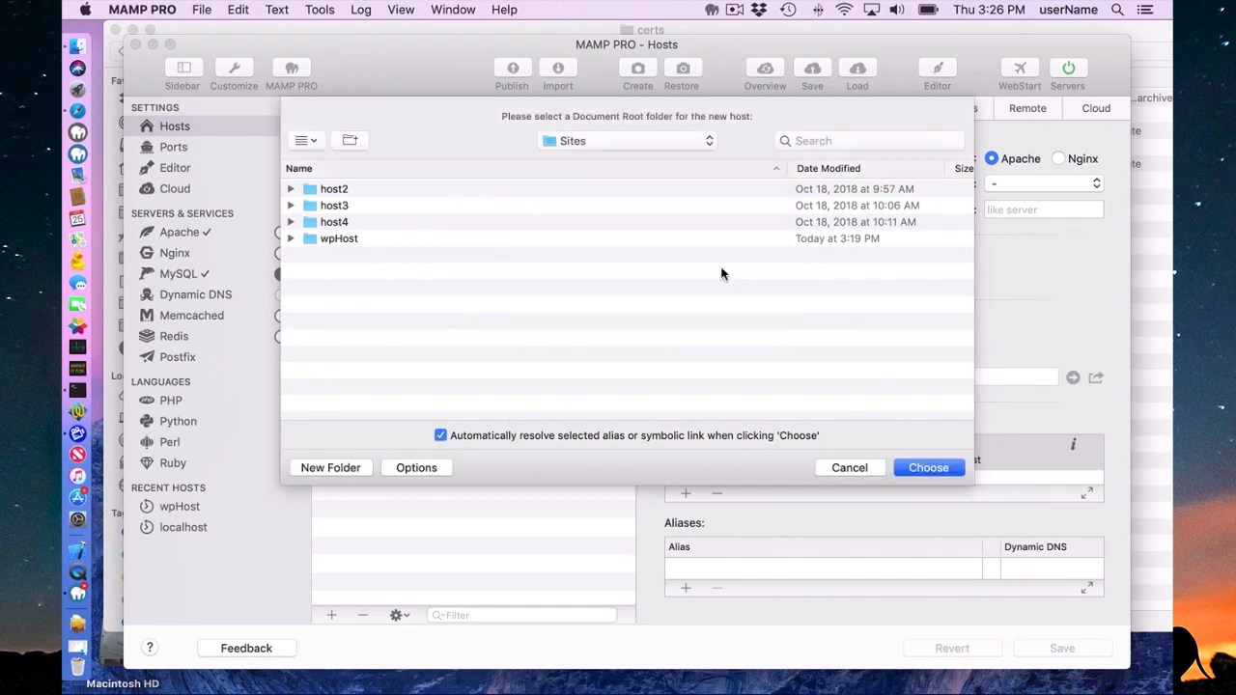
pyautogui.click(929, 470)
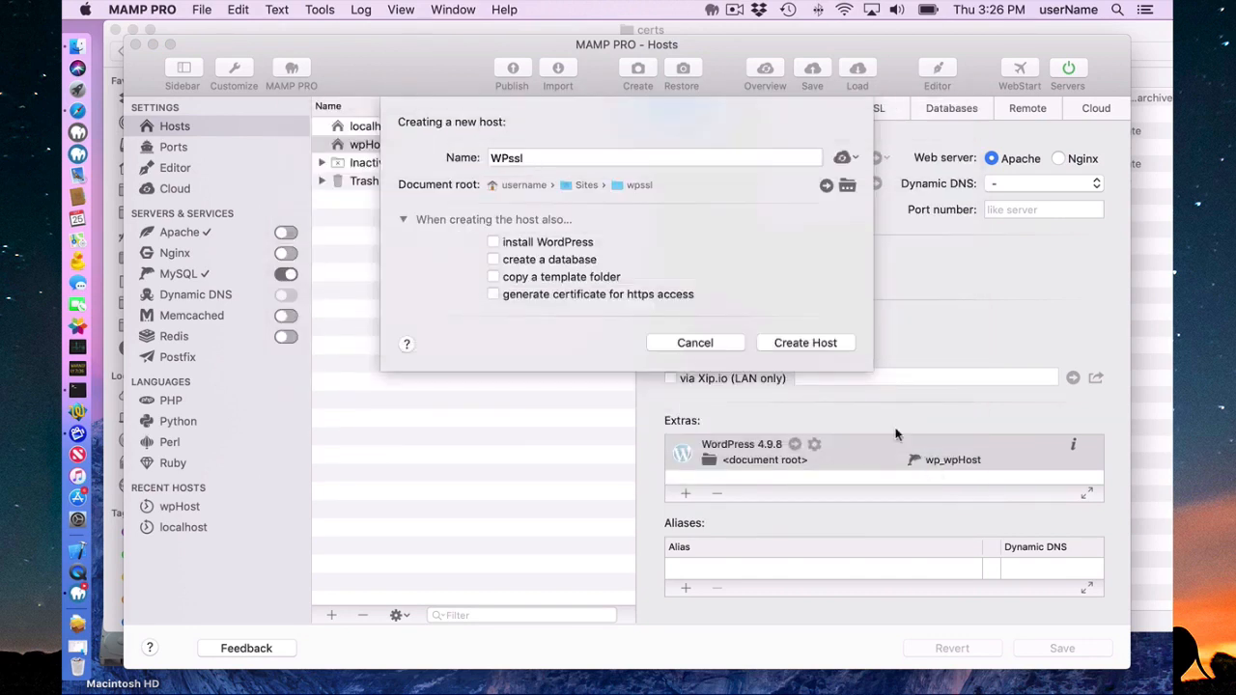
# Include a WordPress installation and a generated certificate for https access in the creation of the new host.
pyautogui.click(494, 243)
pyautogui.click(492, 295)
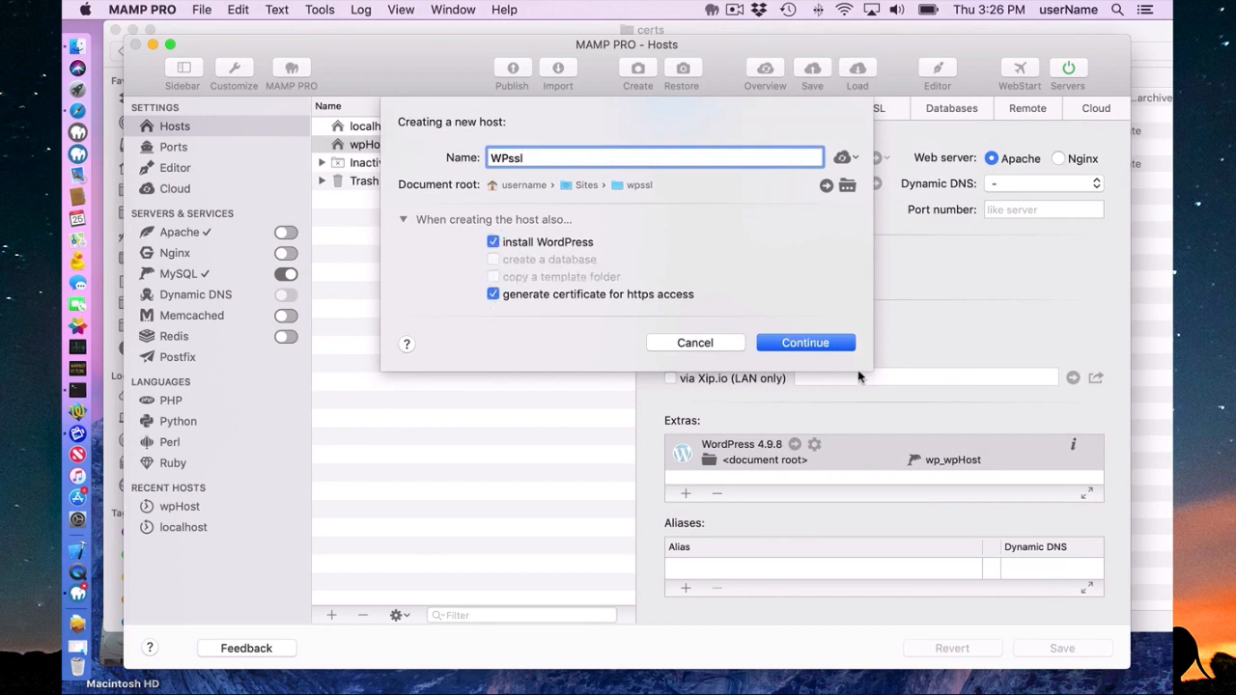
pyautogui.click(804, 343)
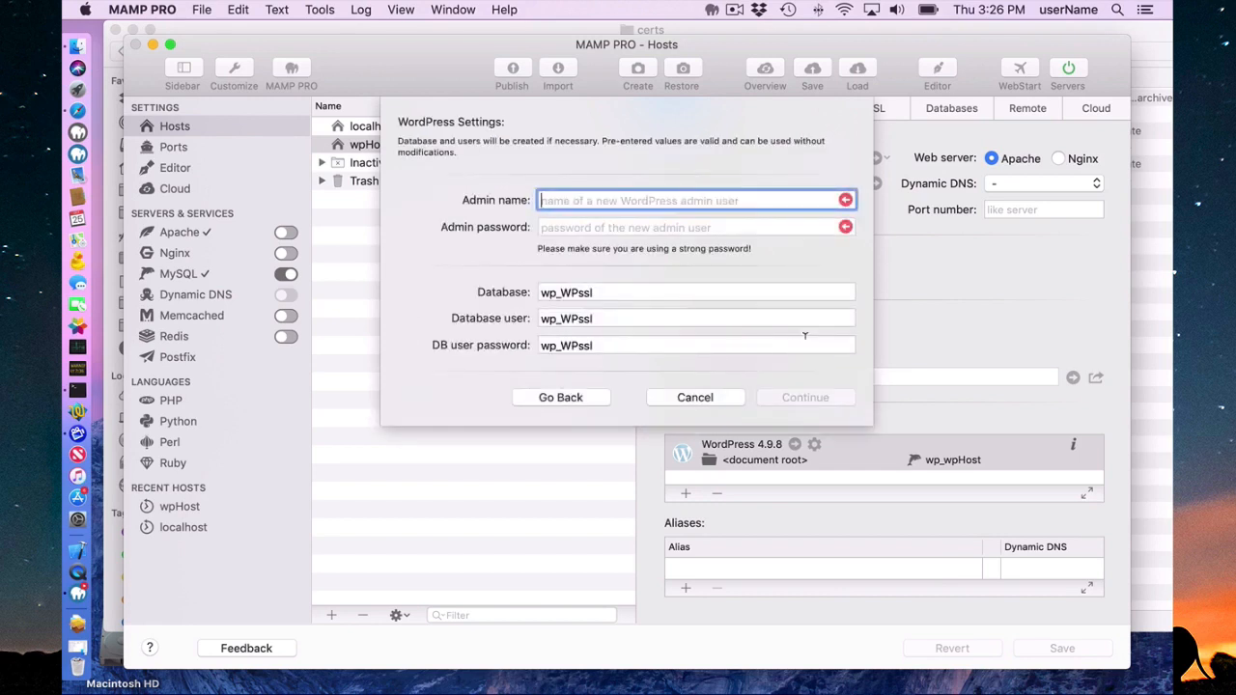
# Set the WordPress admin name to admin, enter the admin password, and create the host with the suggested database settings.
pyautogui.write('admin')
pyautogui.press('Tab')
pyautogui.write('a')
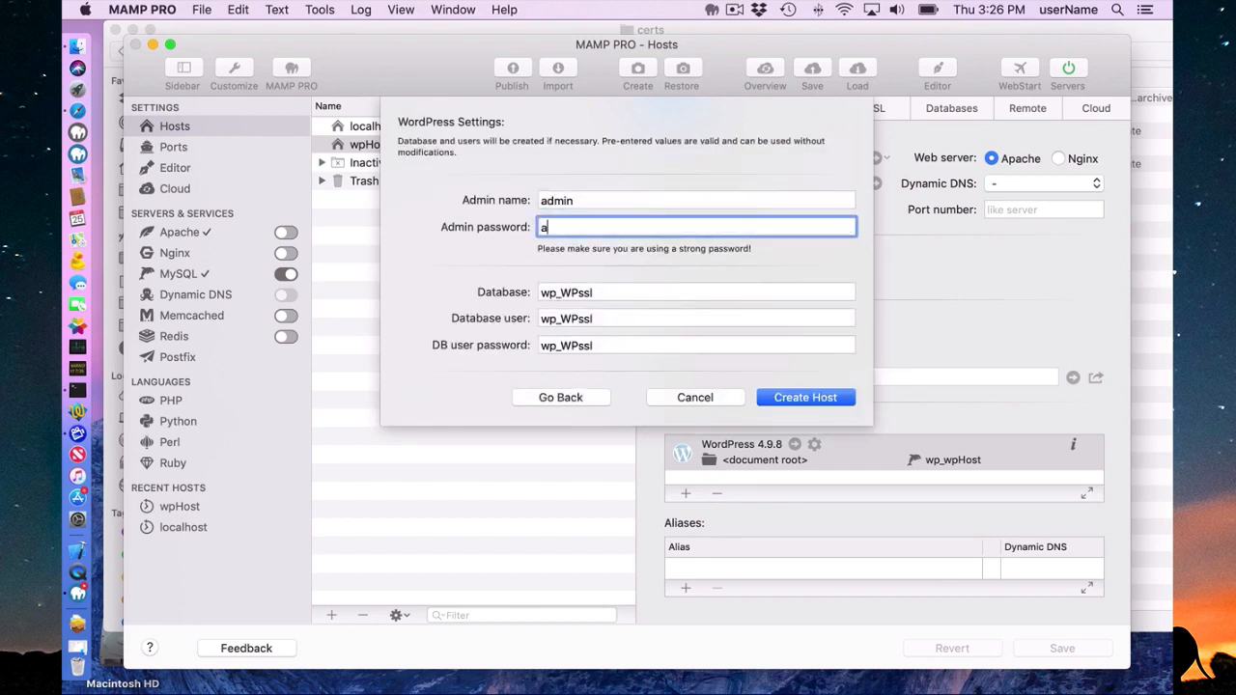
pyautogui.write('dmin123')
pyautogui.click(836, 397)
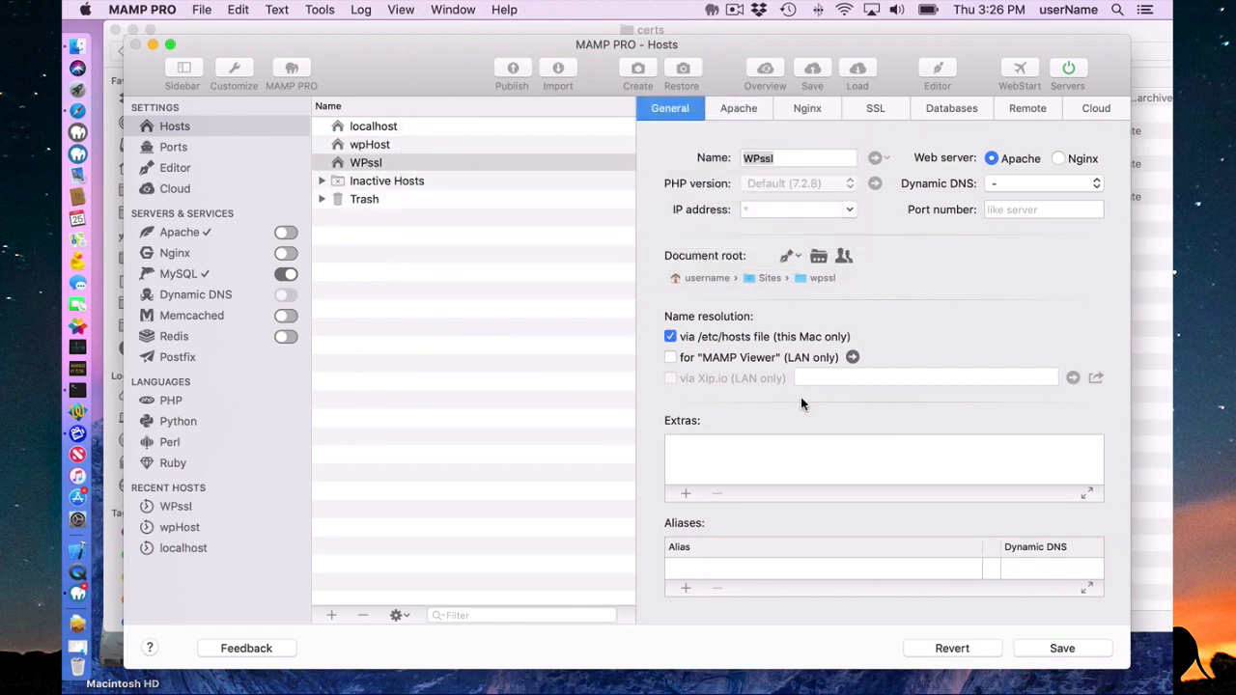
pyautogui.click(758, 211)
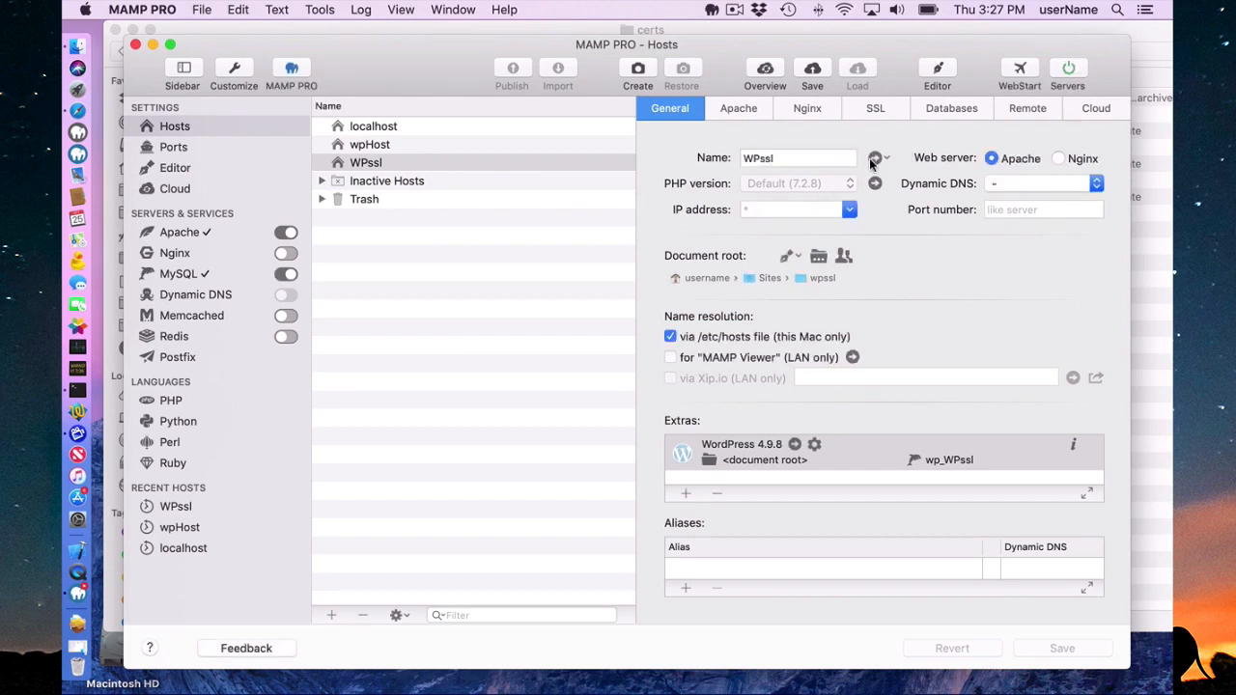
# Open the WPssl site in Safari, proceed past the certificate warning, and authorize the certificate trust change with the account password.
pyautogui.click(874, 158)
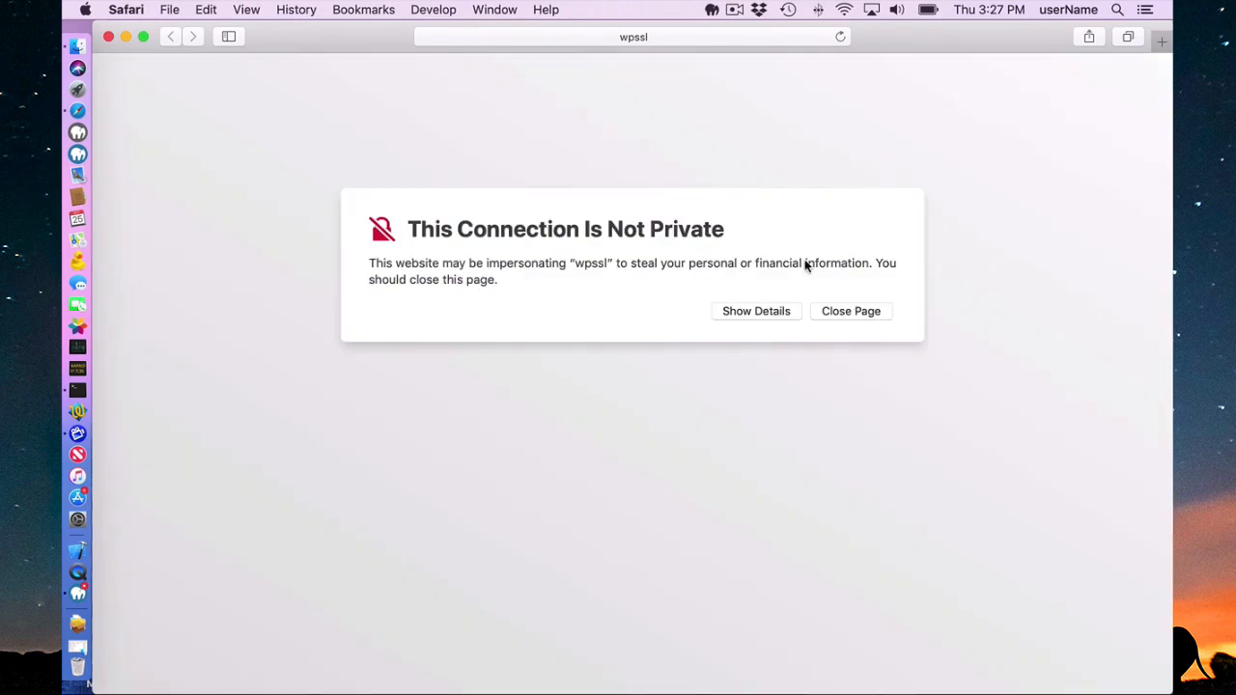
pyautogui.click(759, 311)
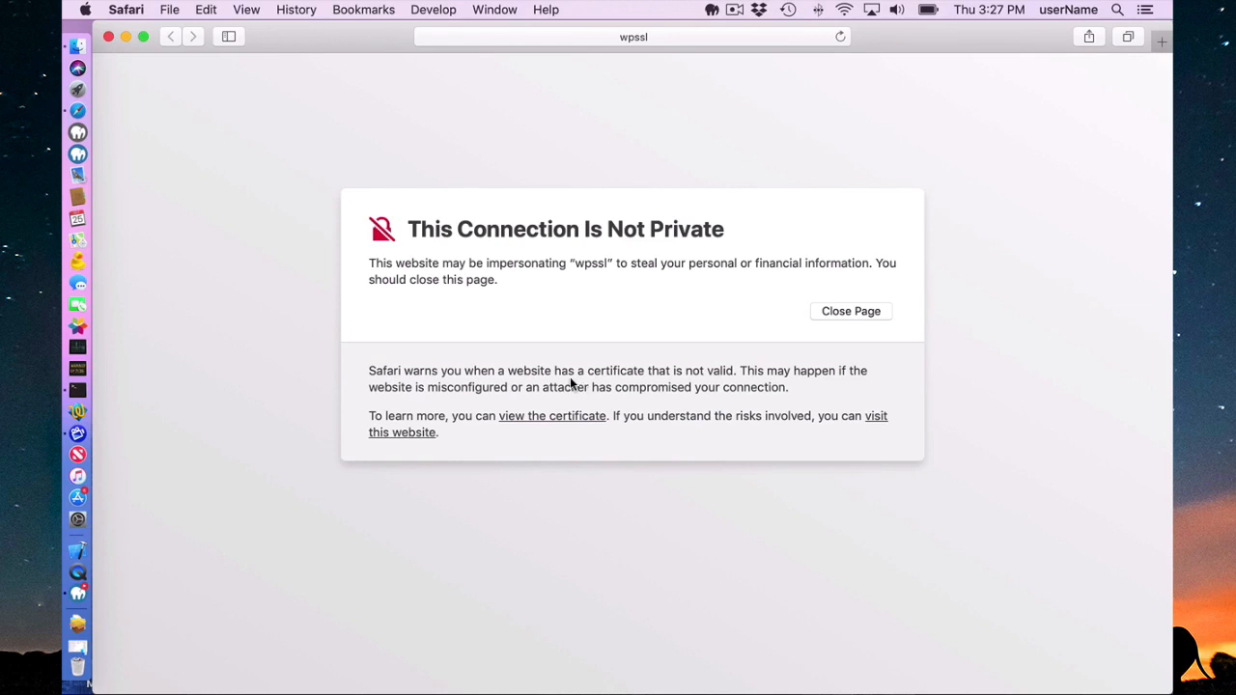
pyautogui.click(398, 435)
pyautogui.click(730, 147)
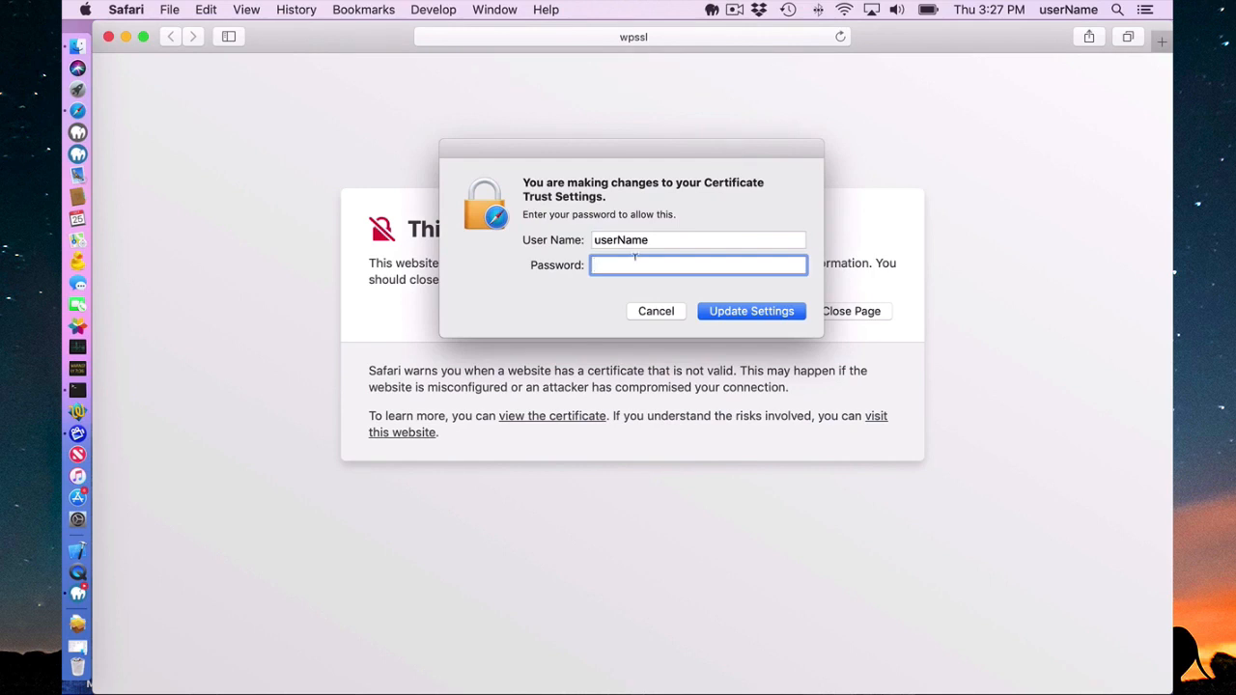
pyautogui.write('*******')
pyautogui.press('Return')
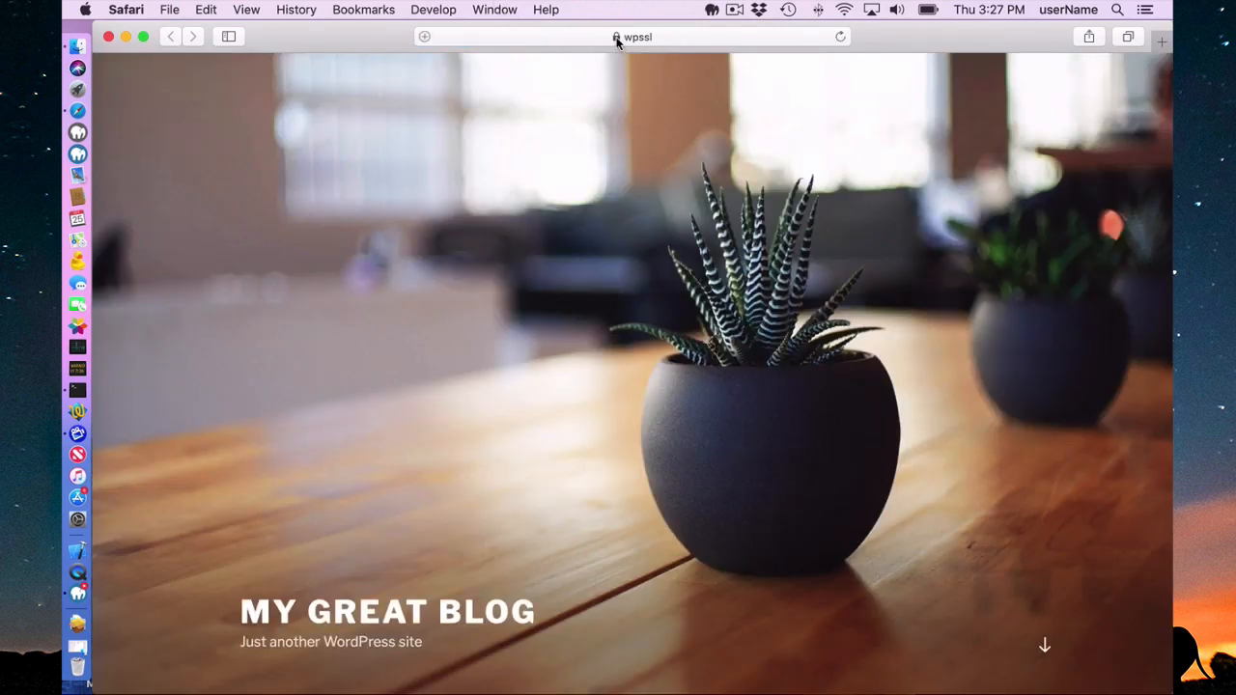
# Close the site's browser window and check the WPssl host's certificate and key files in its SSL settings.
pyautogui.click(108, 37)
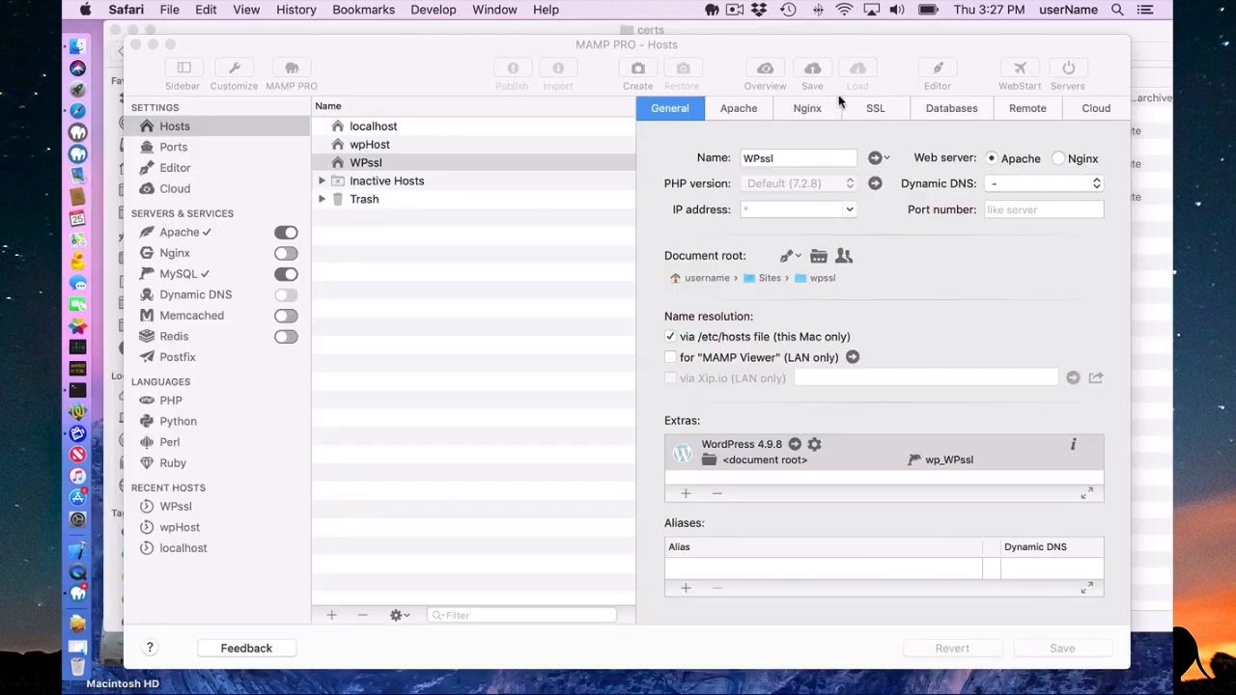
pyautogui.click(875, 112)
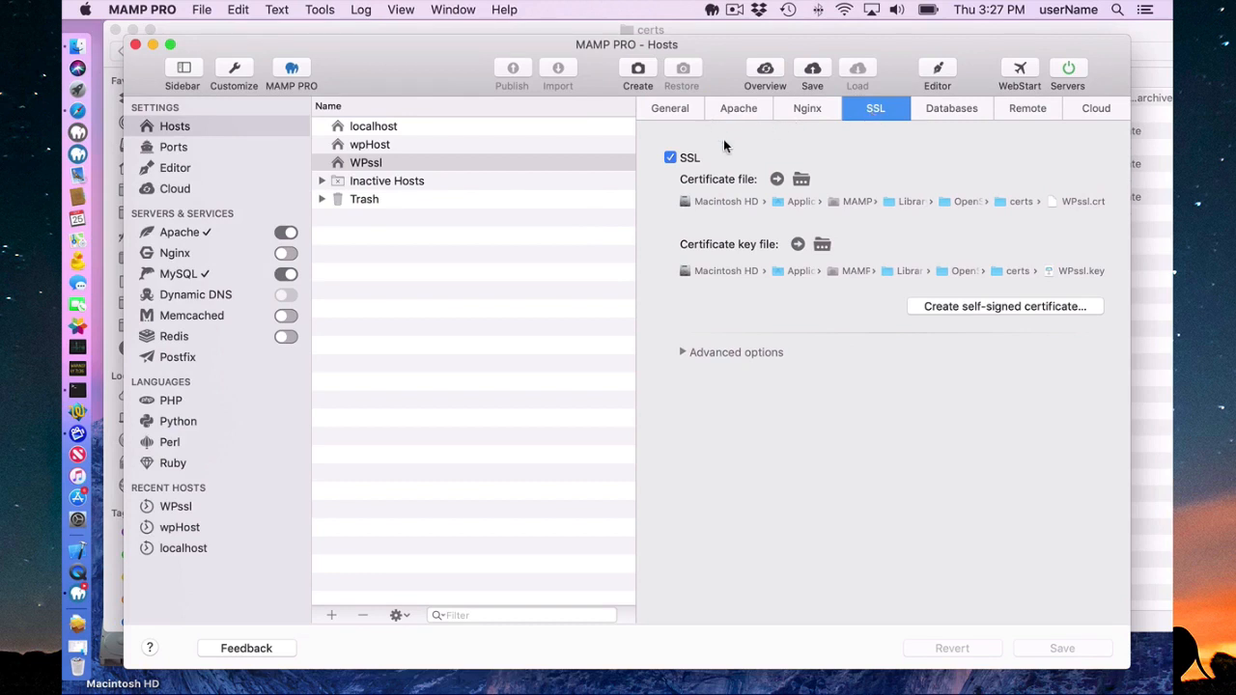